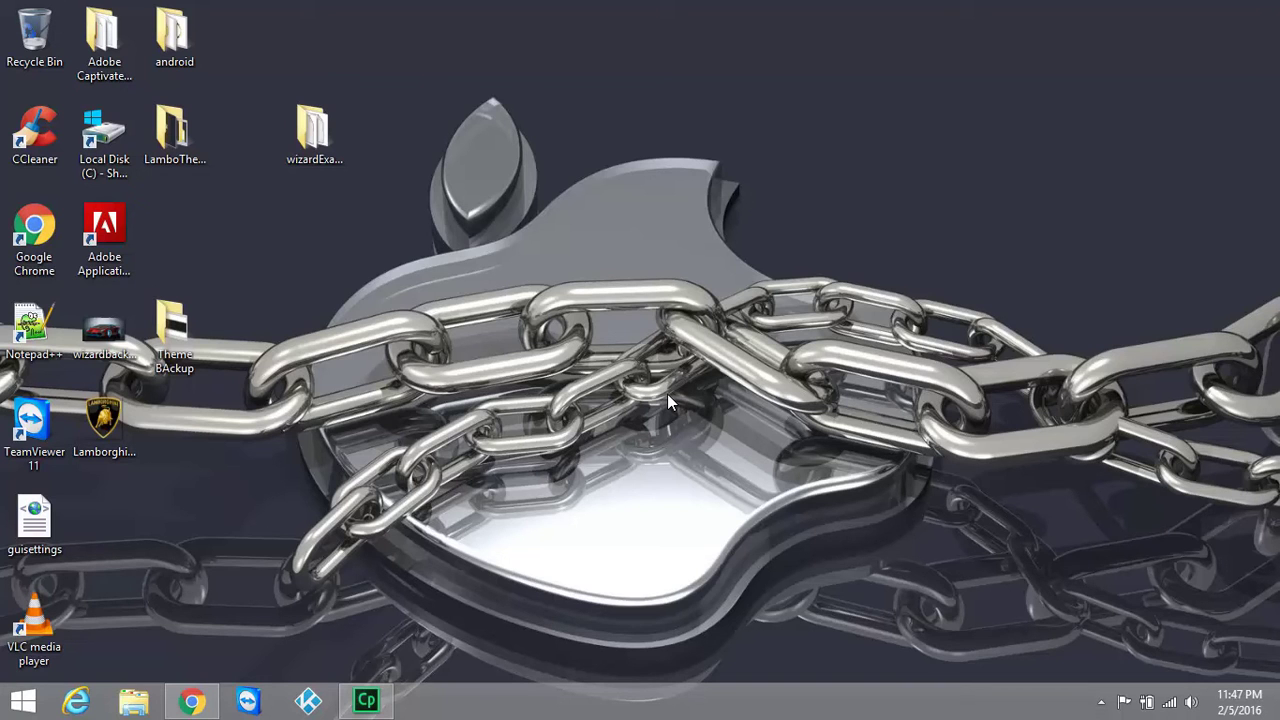
Launch Kodi and go through Appearance > Skin settings to the Aeon Nox main-menu editor.
click(312, 705)
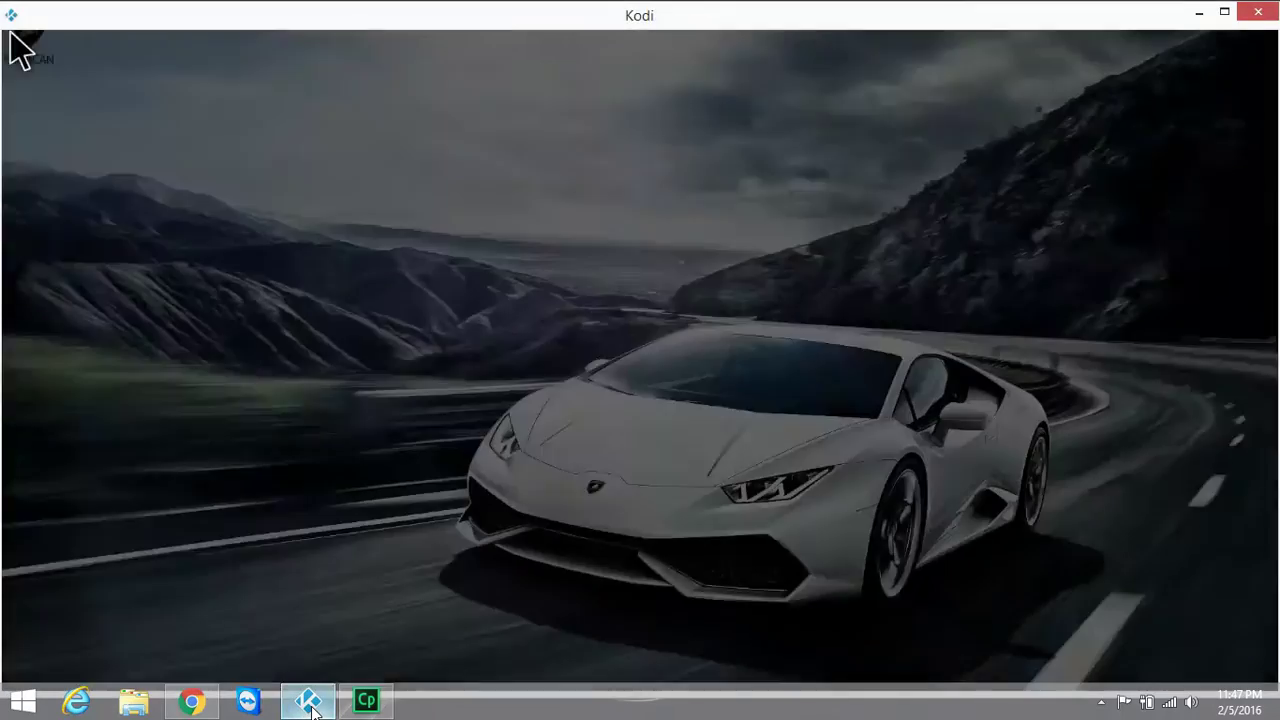
scroll(603, 588, down, 3)
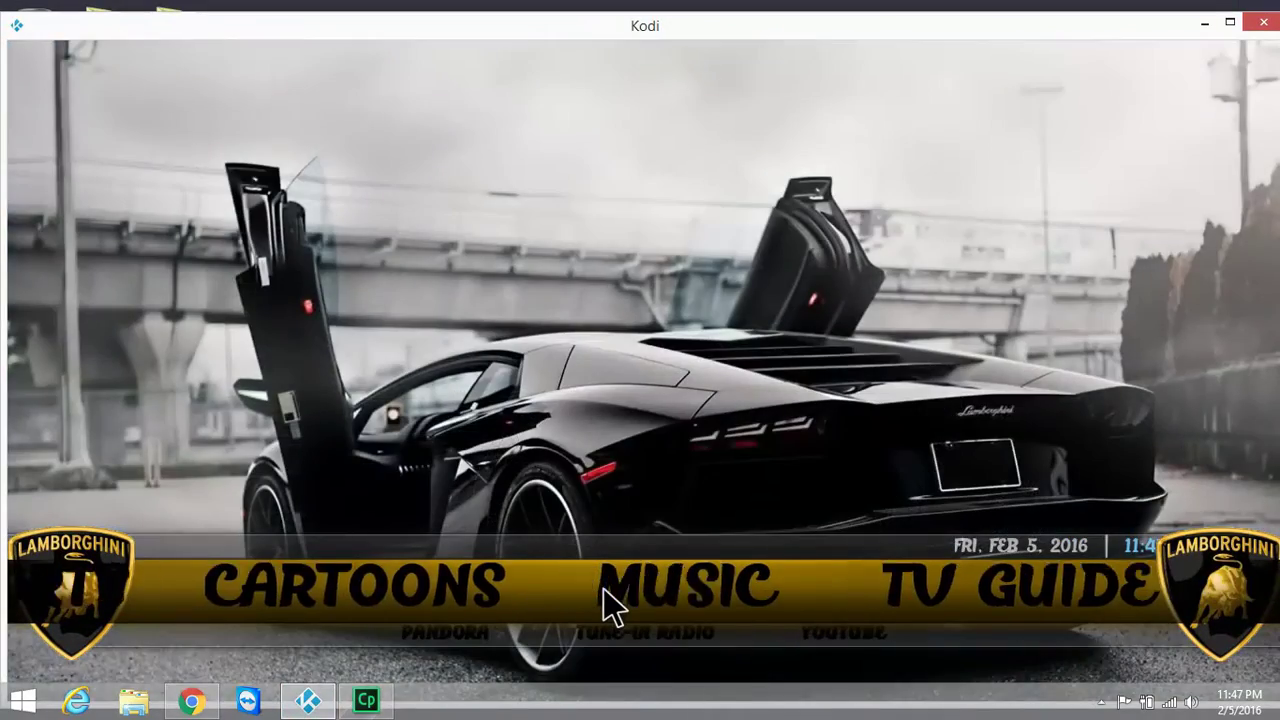
scroll(605, 588, down, 3)
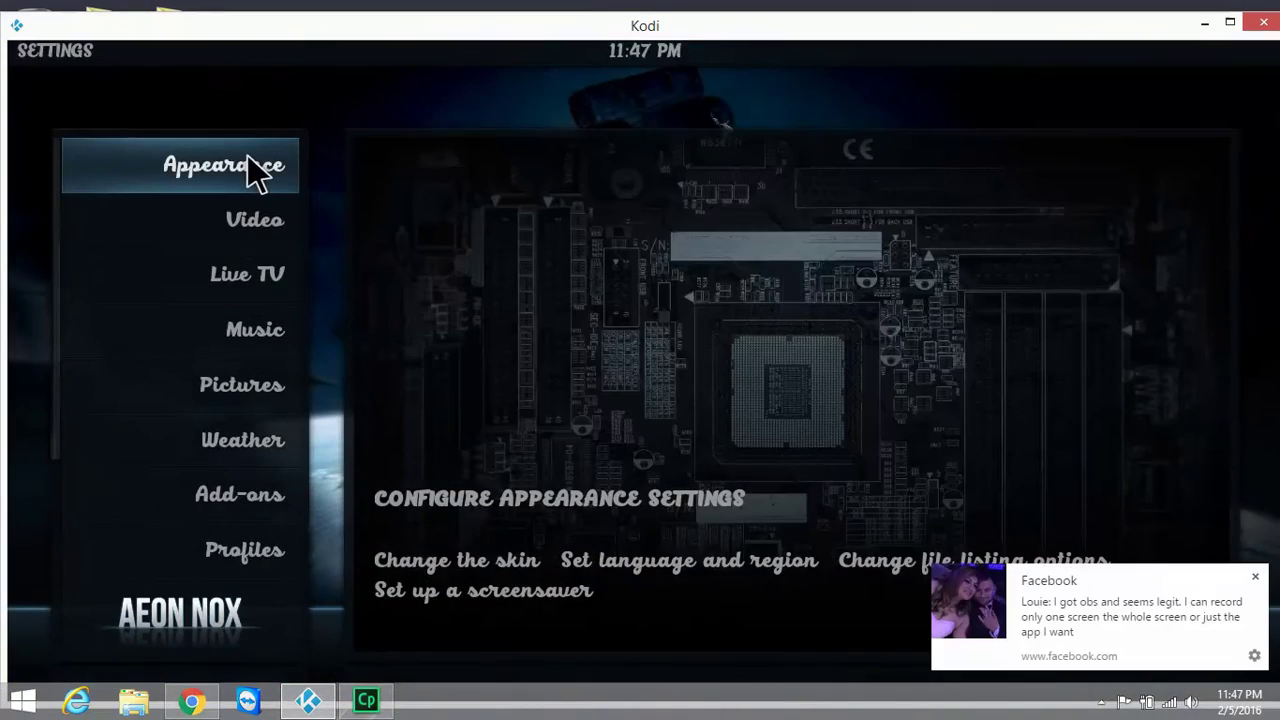
click(247, 155)
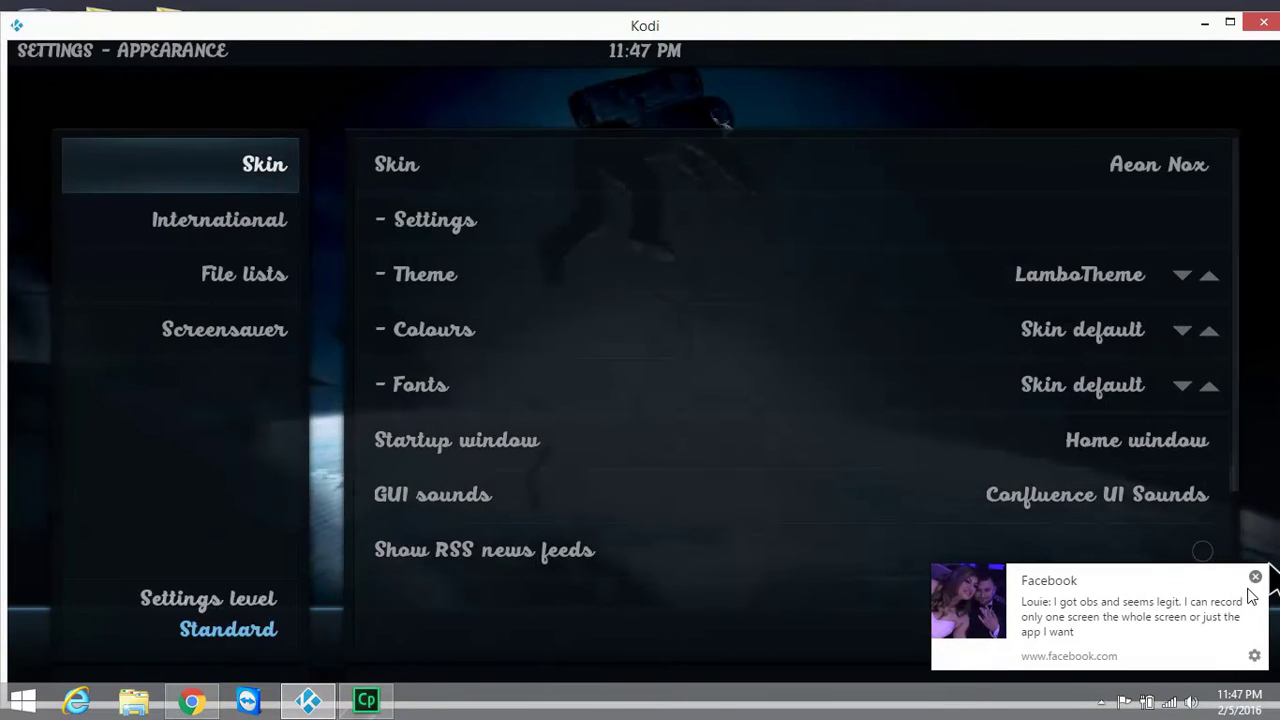
click(1255, 578)
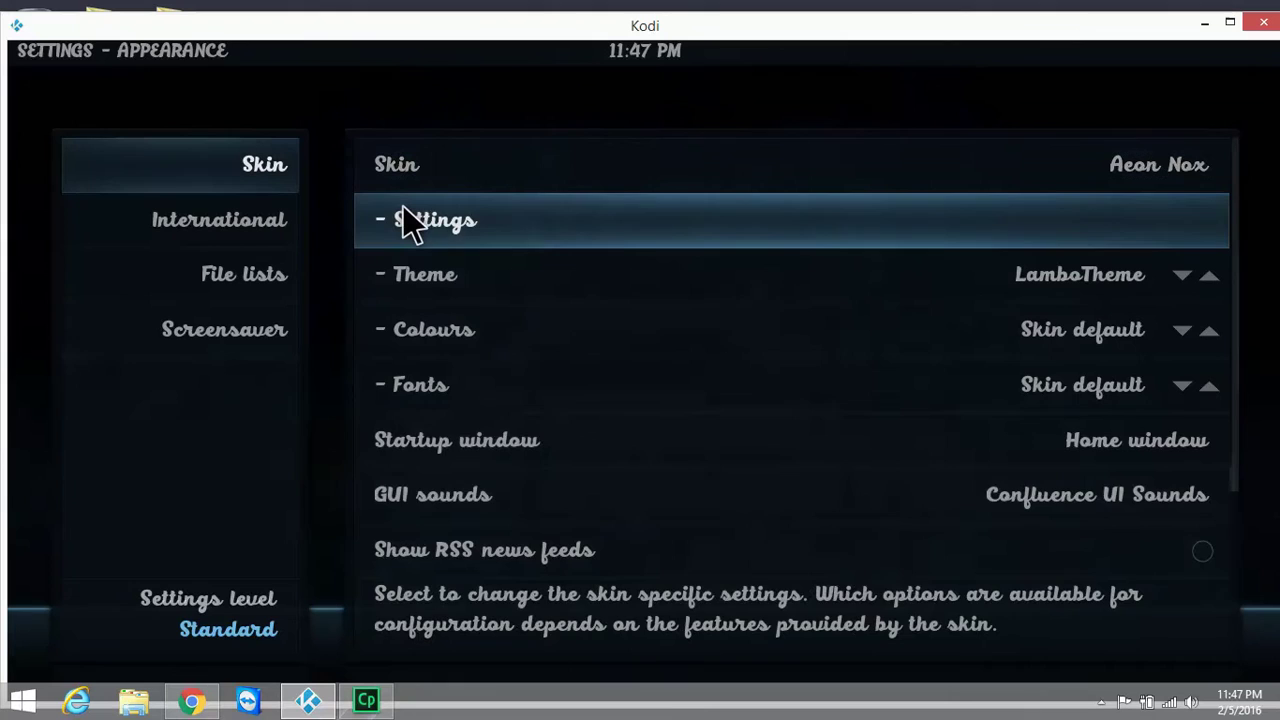
click(403, 206)
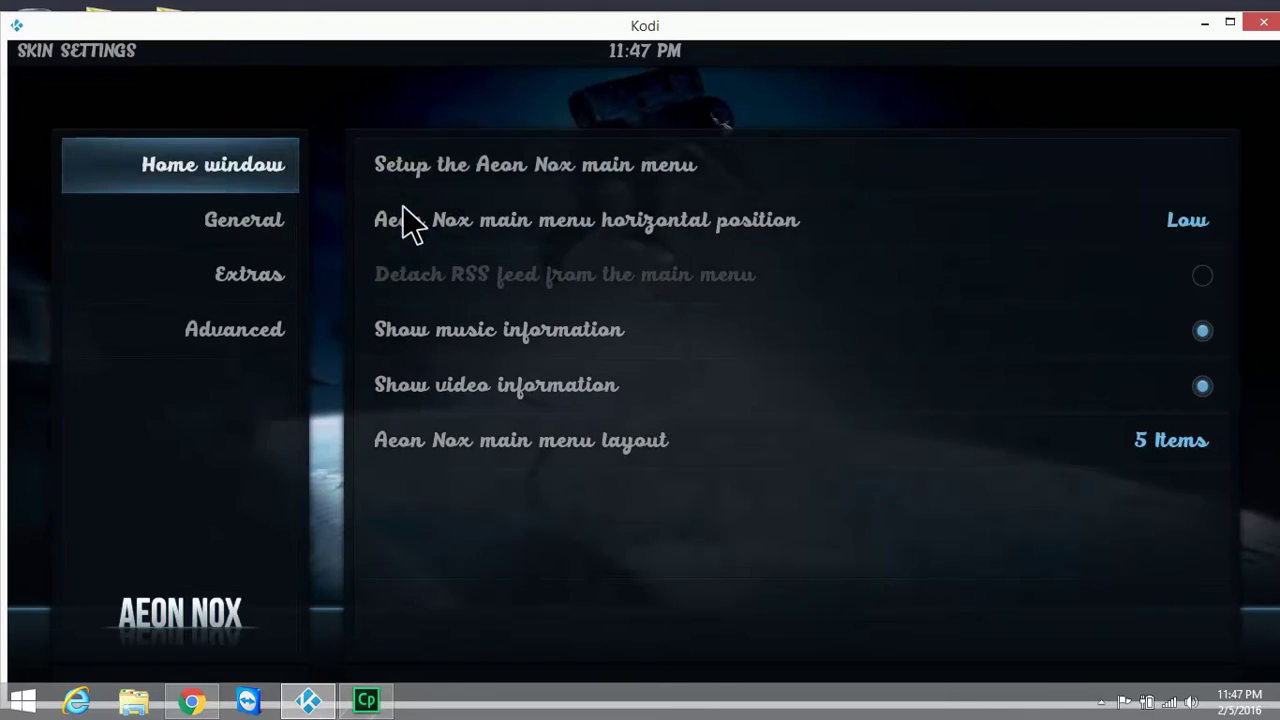
click(452, 180)
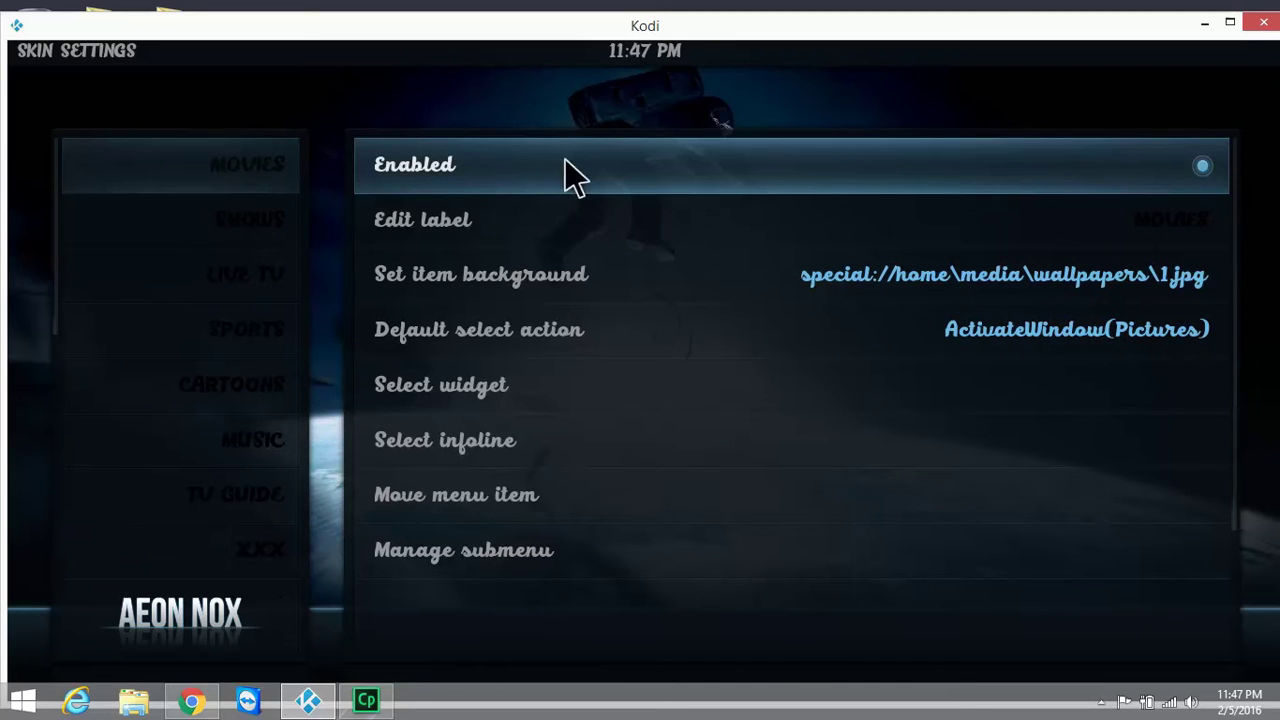
Open the MOVIES label for editing and place the cursor at the end of 'black' in its COLOR tag.
click(430, 220)
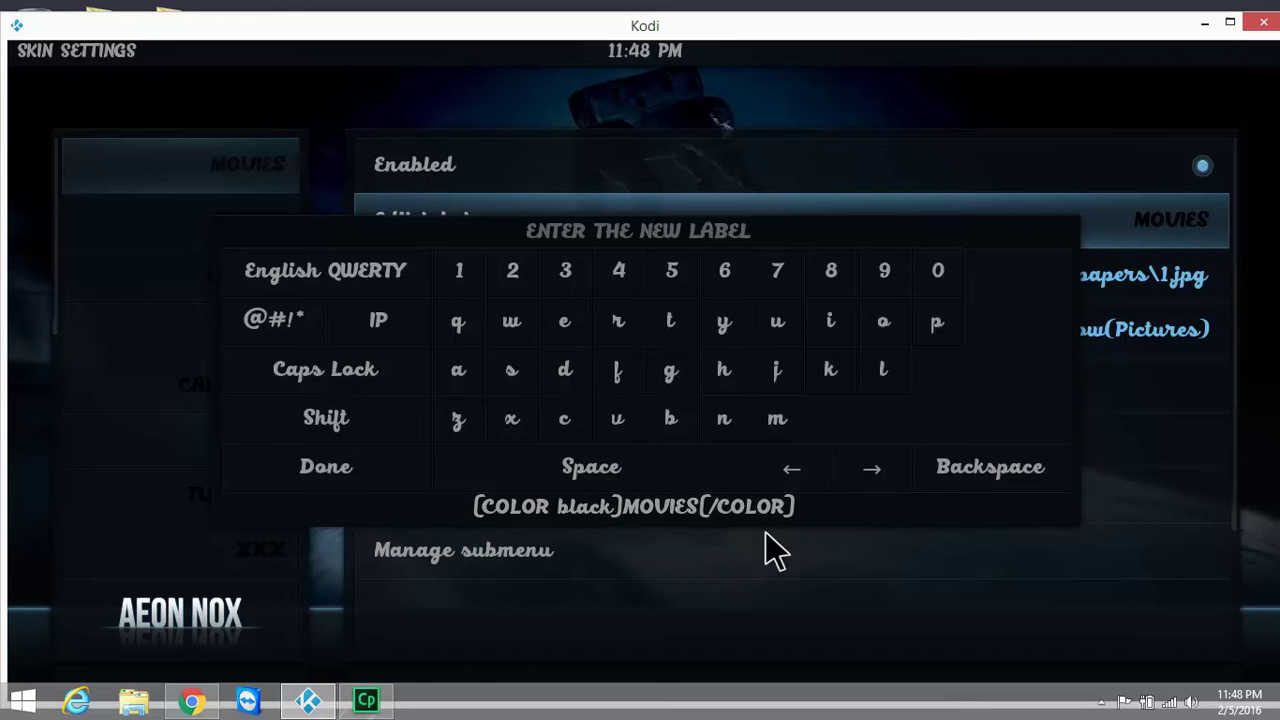
click(792, 470)
click(792, 470)
click(792, 470)
click(792, 470)
click(792, 470)
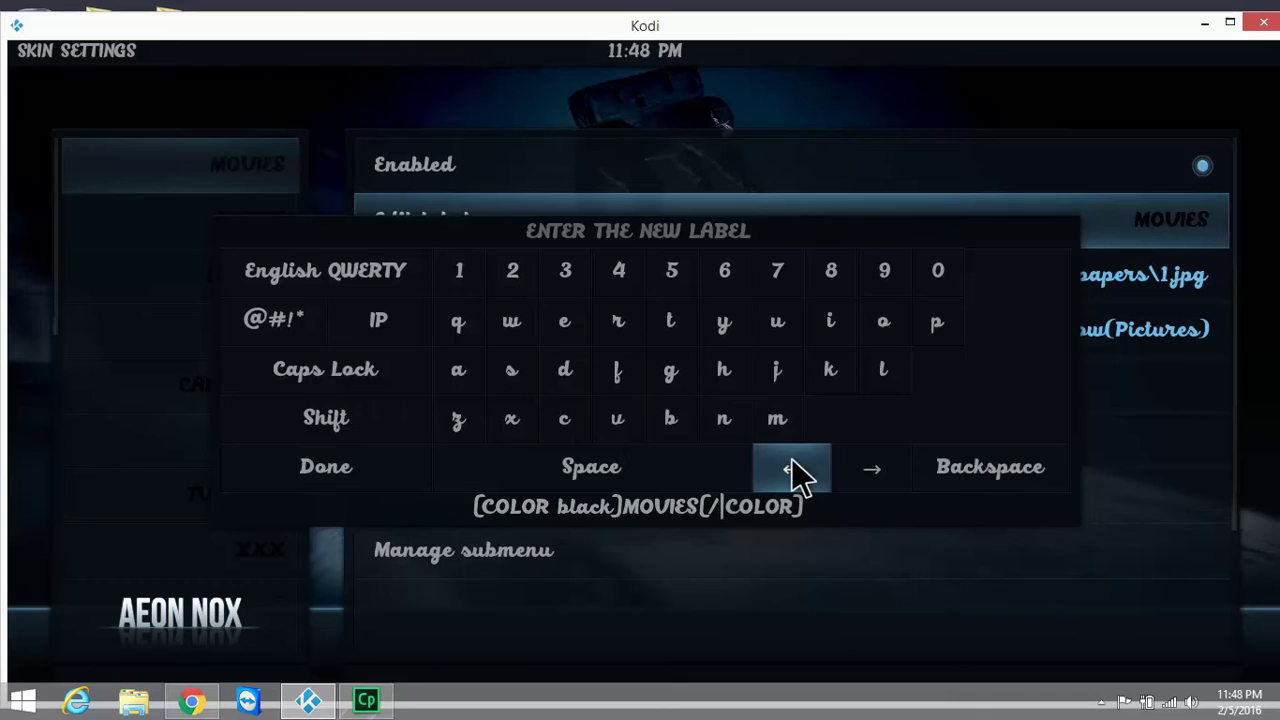
click(792, 470)
click(792, 470)
click(792, 470)
click(792, 470)
click(792, 470)
click(792, 470)
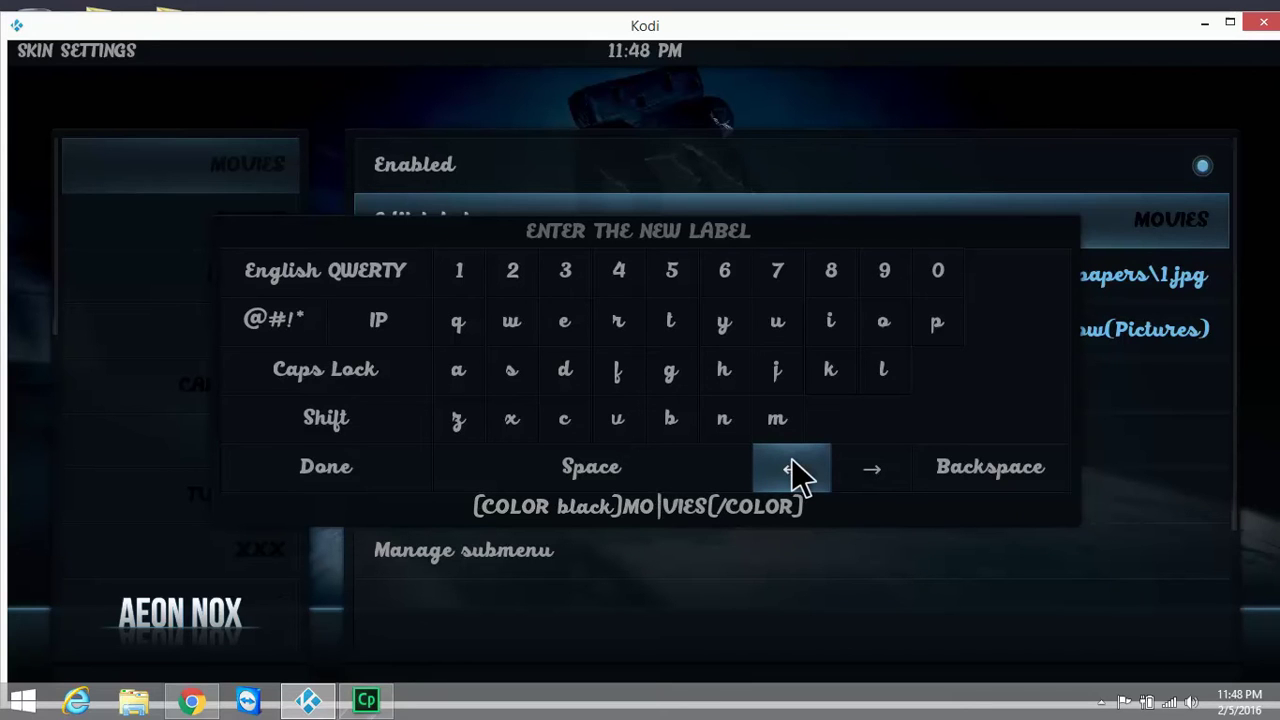
click(792, 470)
click(792, 465)
click(792, 465)
click(792, 465)
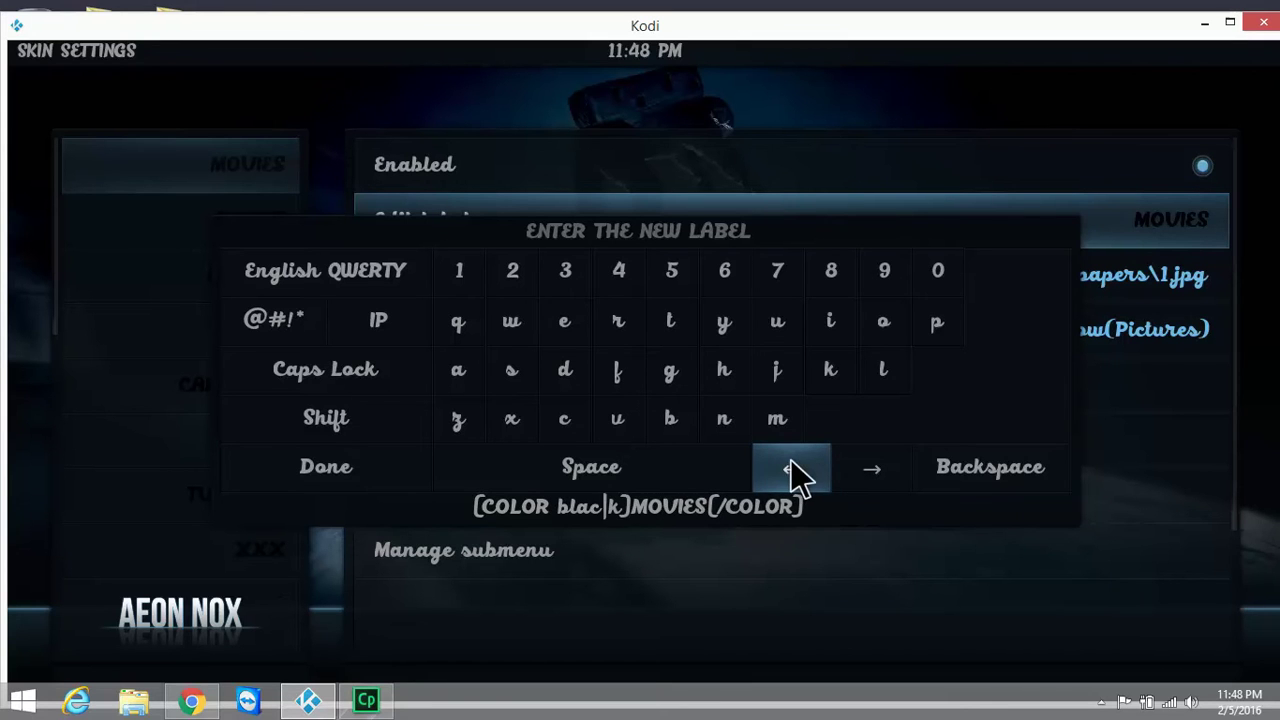
click(880, 492)
Replace 'black' with 'red' in the MOVIES COLOR tag and save the label.
key(BackSpace)
key(BackSpace)
key(BackSpace)
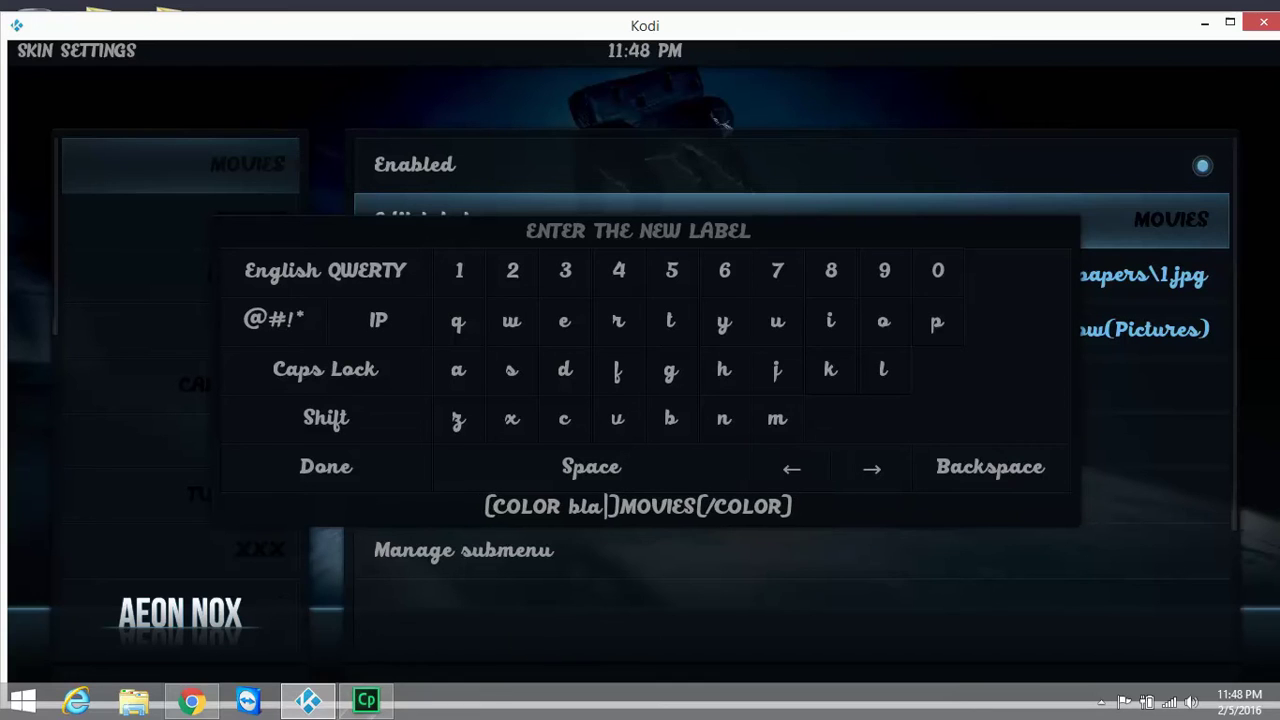
key(BackSpace)
text(red)
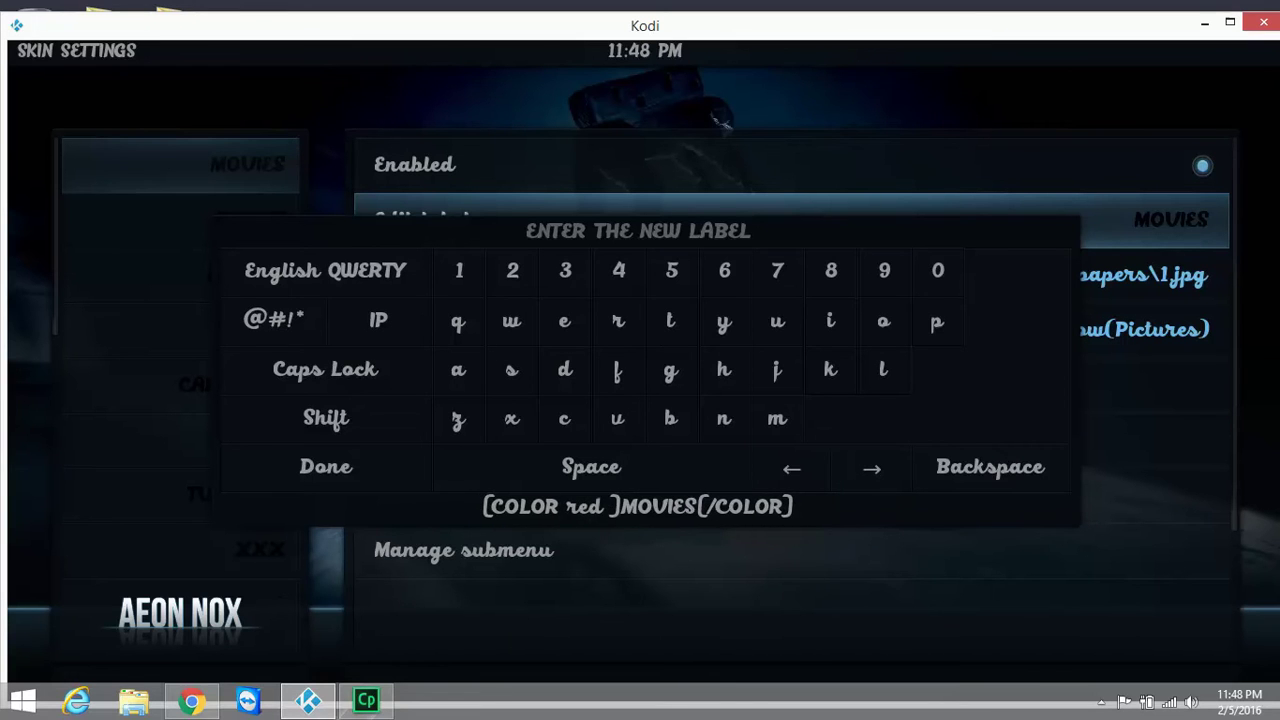
click(318, 468)
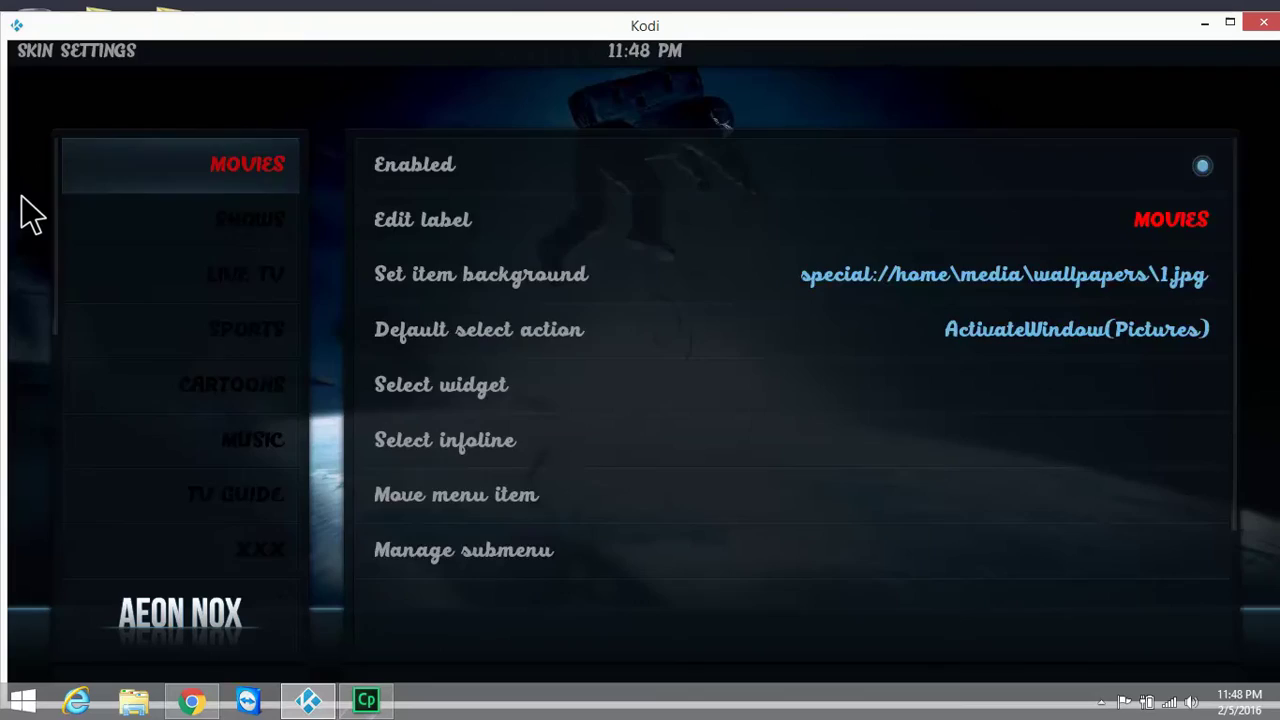
Return to the home screen and scroll the main menu to check the red MOVIES entry.
key(Escape)
key(Escape)
key(Escape)
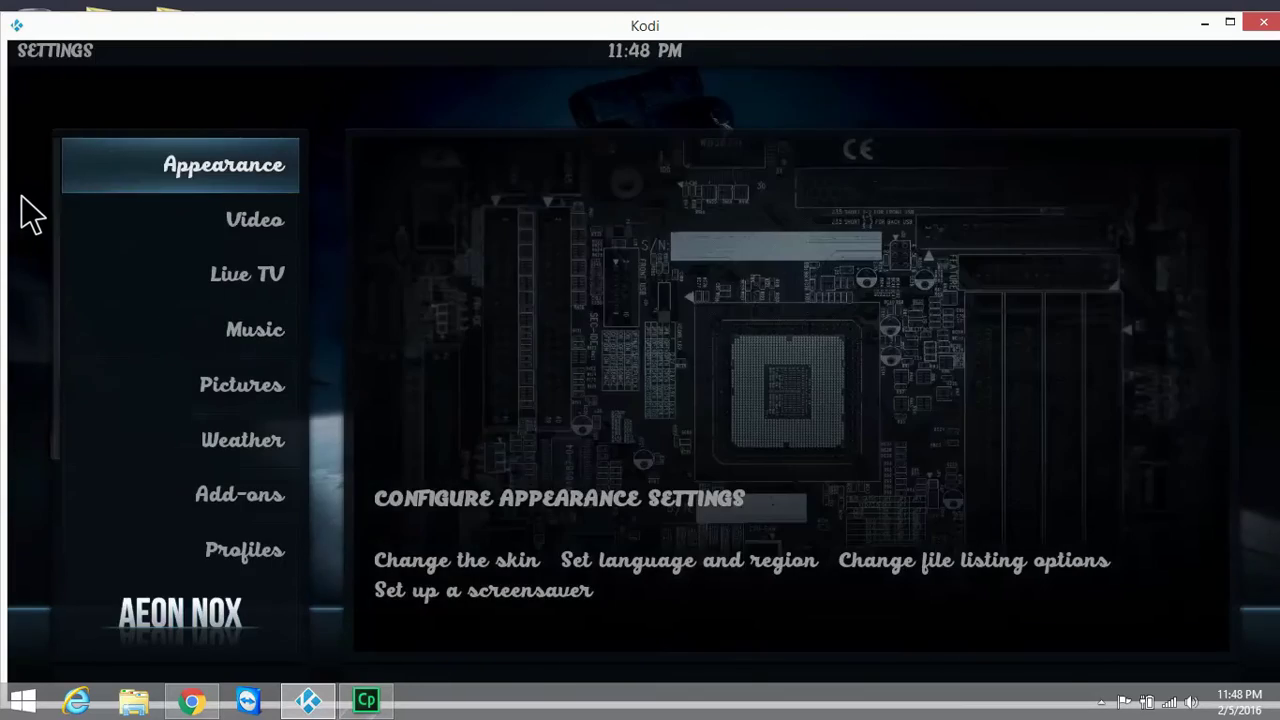
key(Escape)
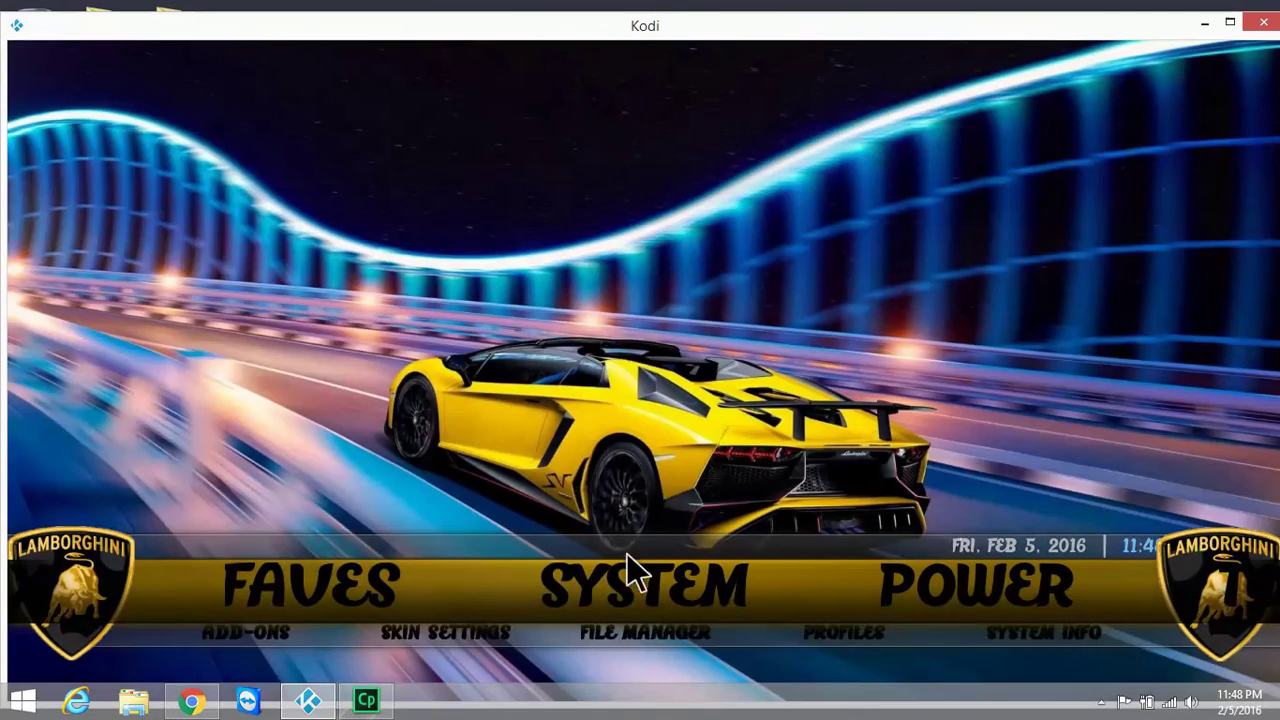
scroll(627, 583, up, 5)
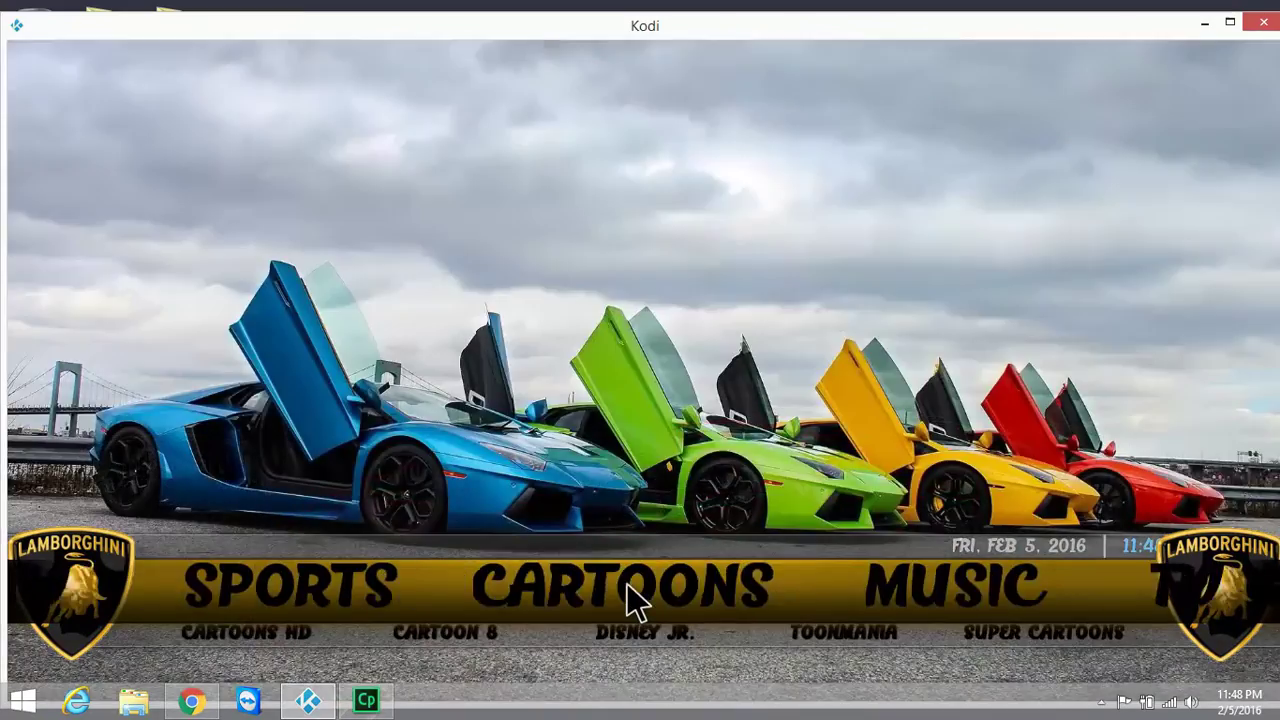
scroll(627, 583, up, 4)
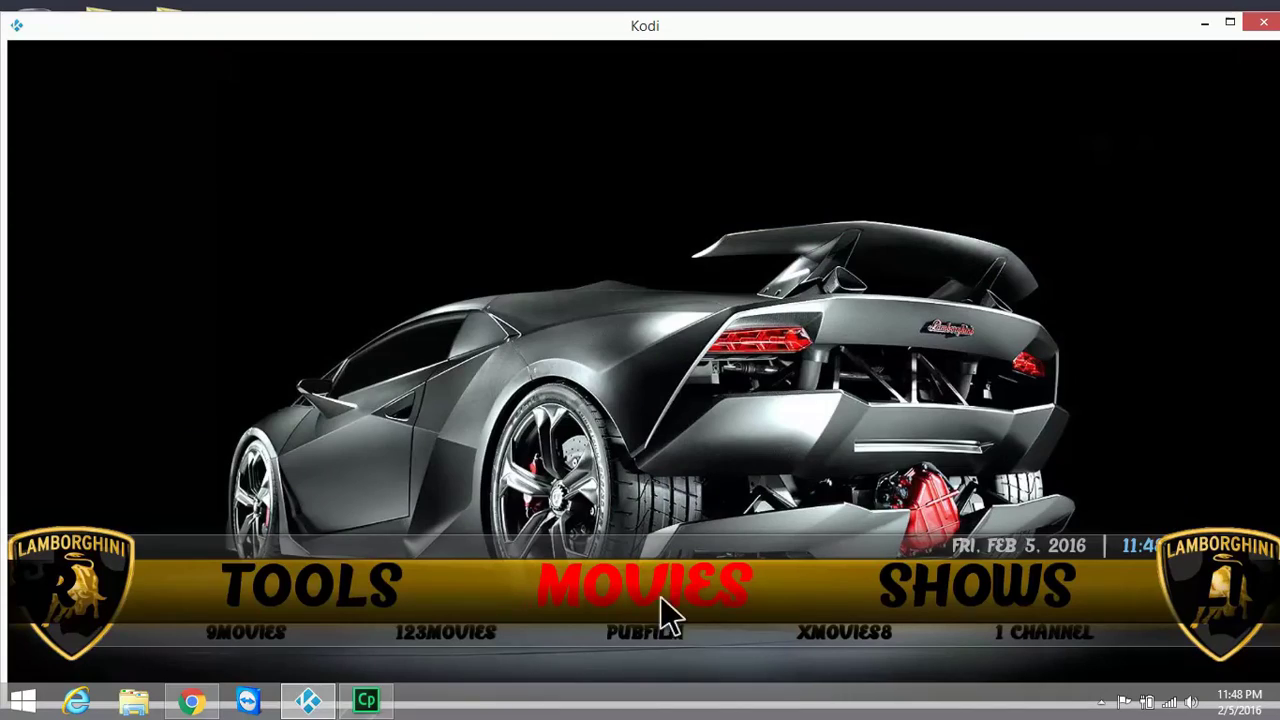
scroll(636, 596, down, 6)
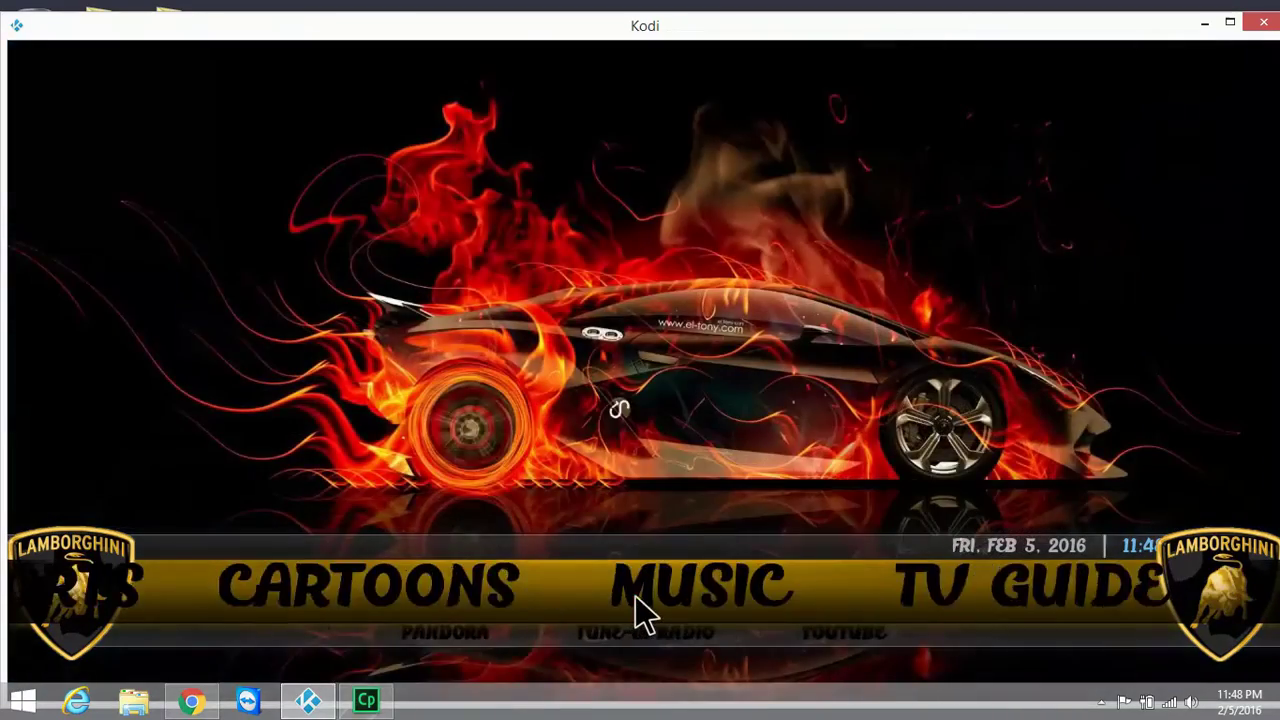
scroll(631, 595, down, 8)
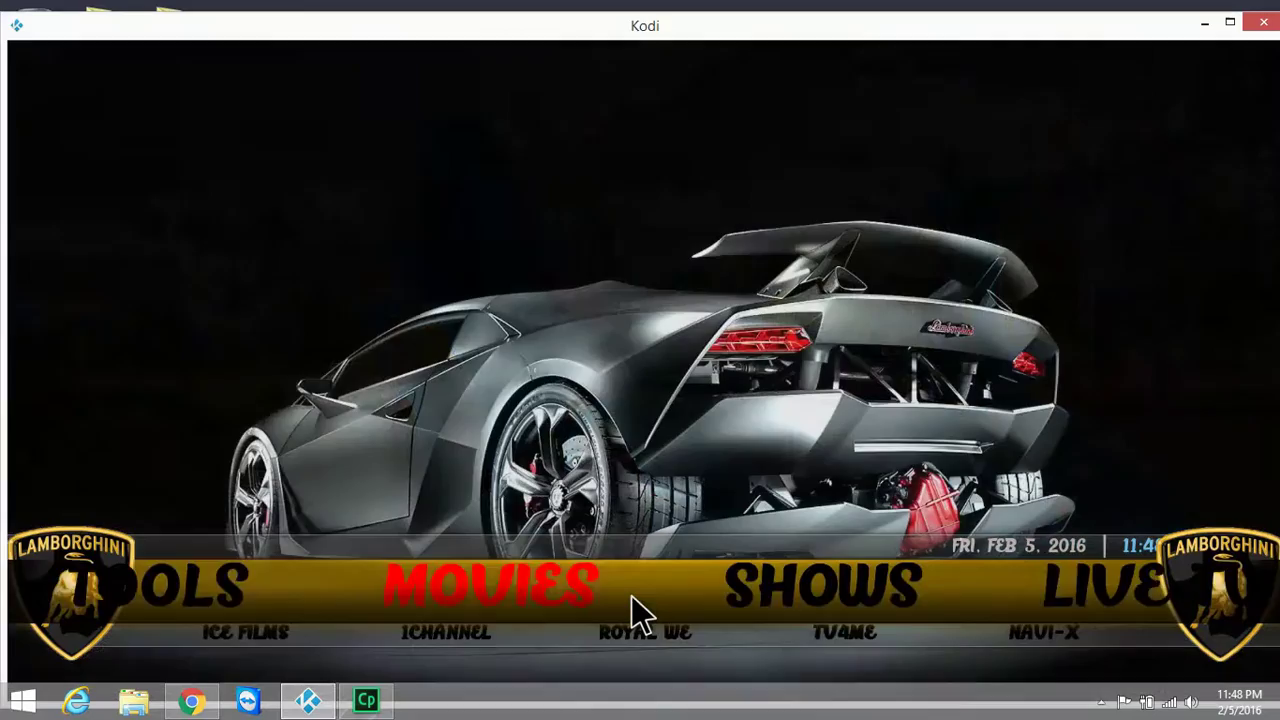
scroll(631, 595, down, 7)
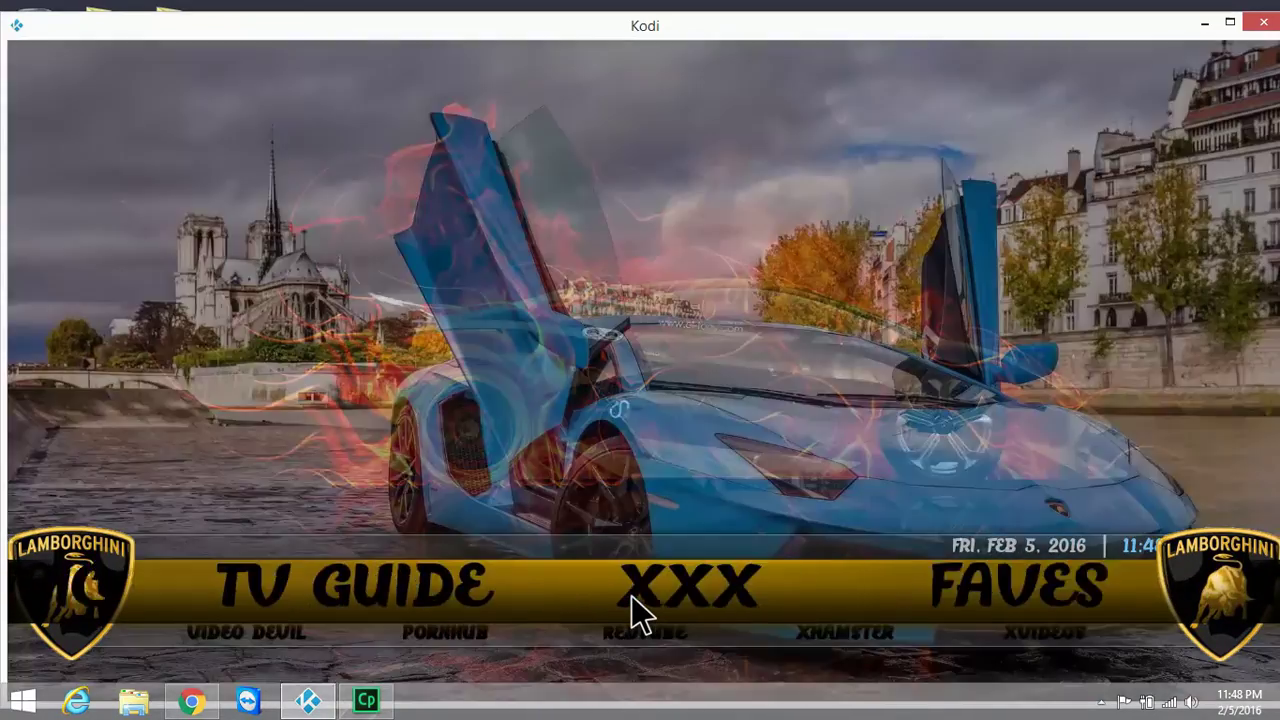
scroll(631, 595, down, 6)
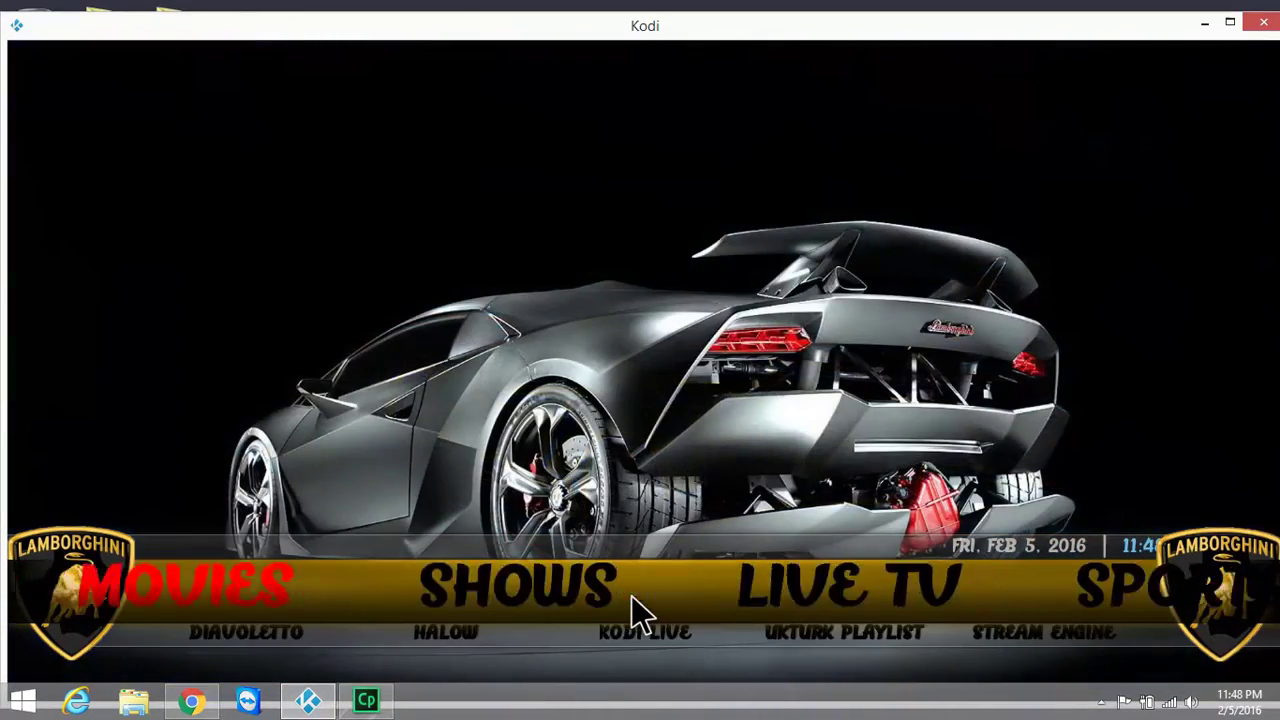
scroll(631, 595, down, 7)
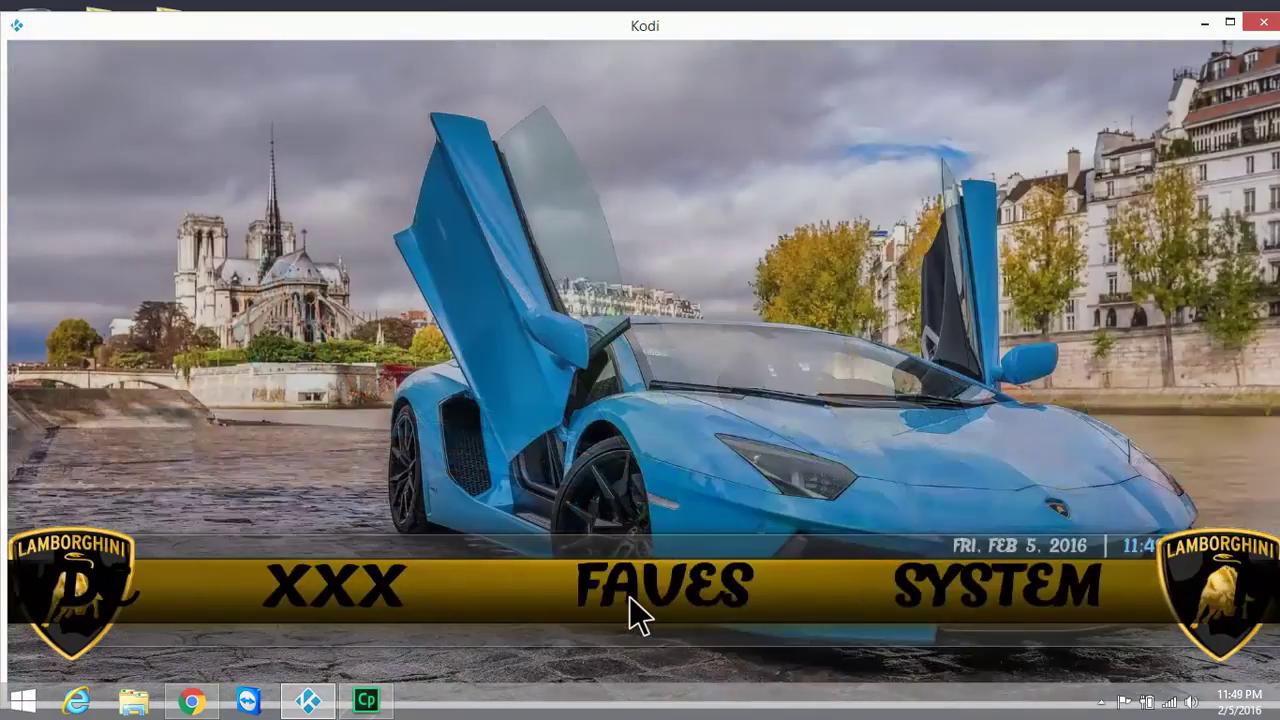
scroll(629, 596, up, 1)
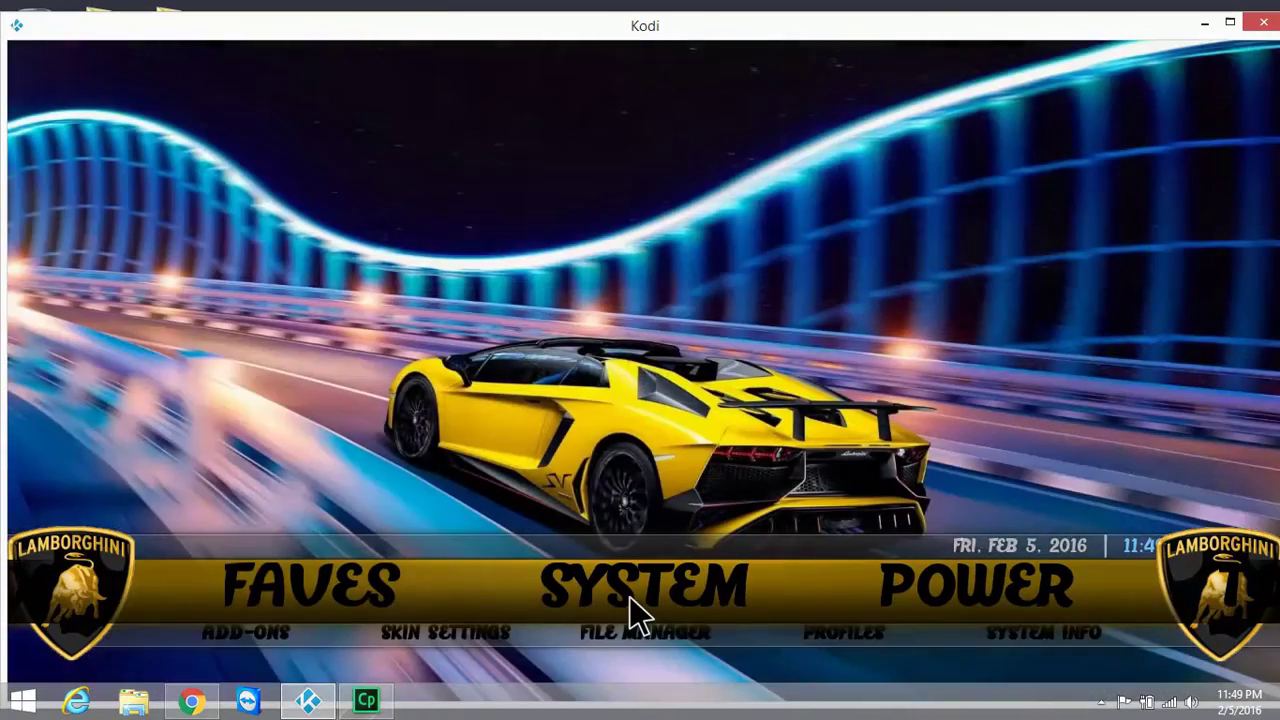
Reopen the Aeon Nox main-menu editor via Settings > Appearance > Skin settings.
click(631, 587)
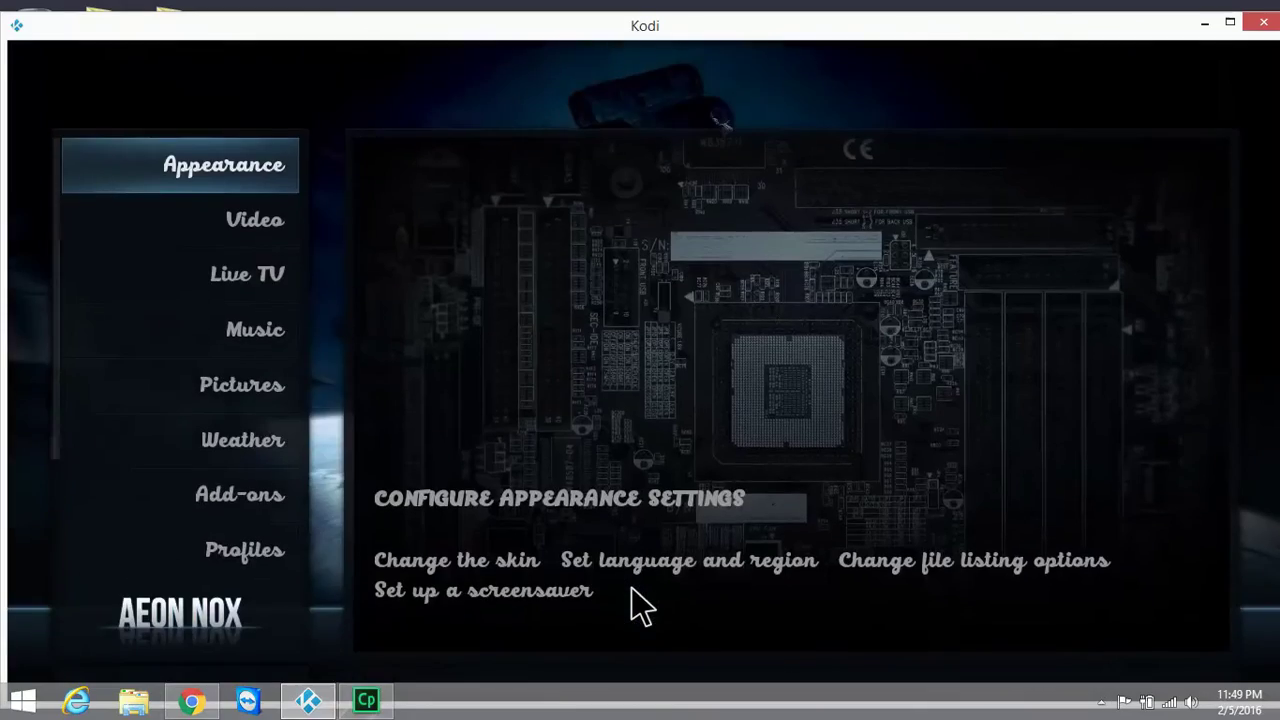
click(246, 172)
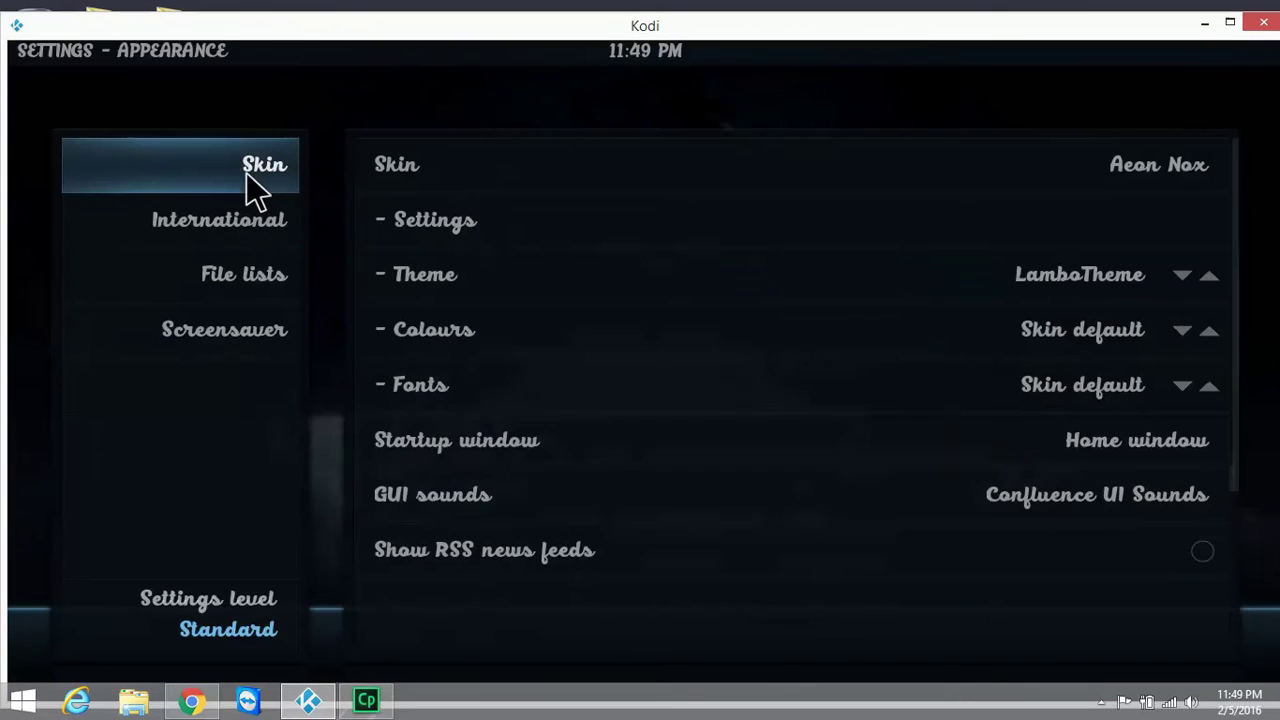
click(442, 221)
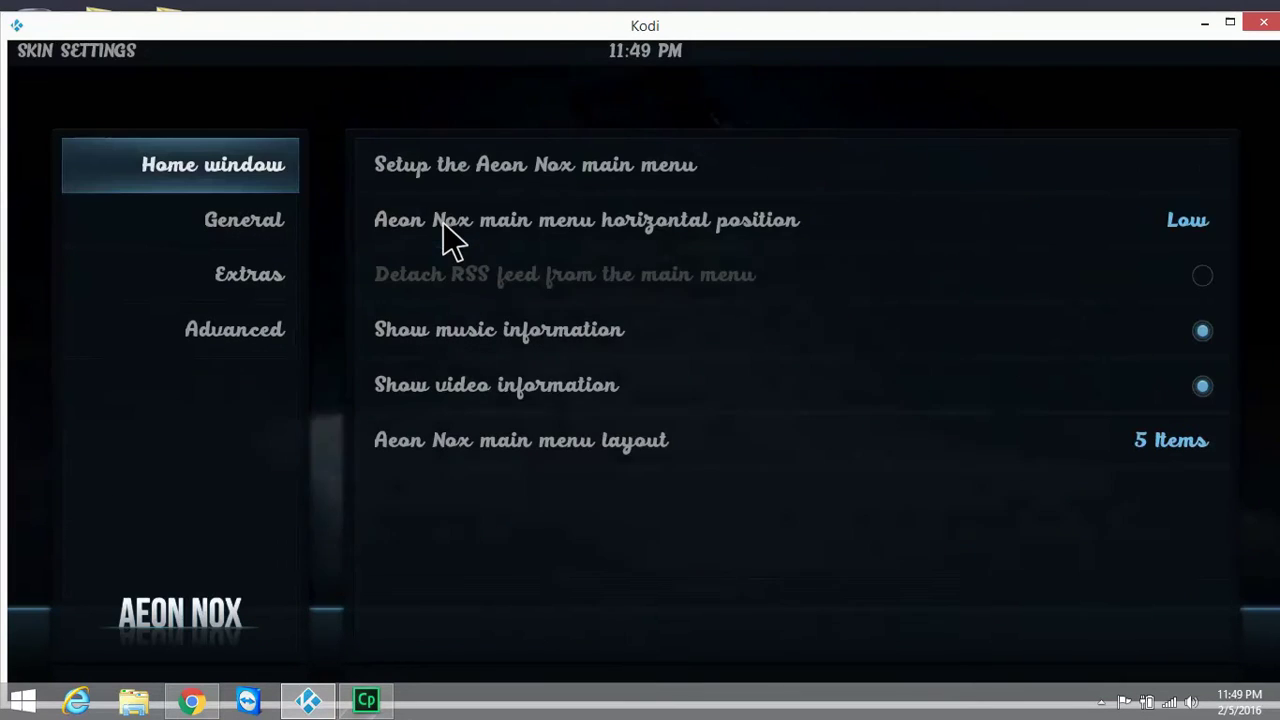
click(450, 190)
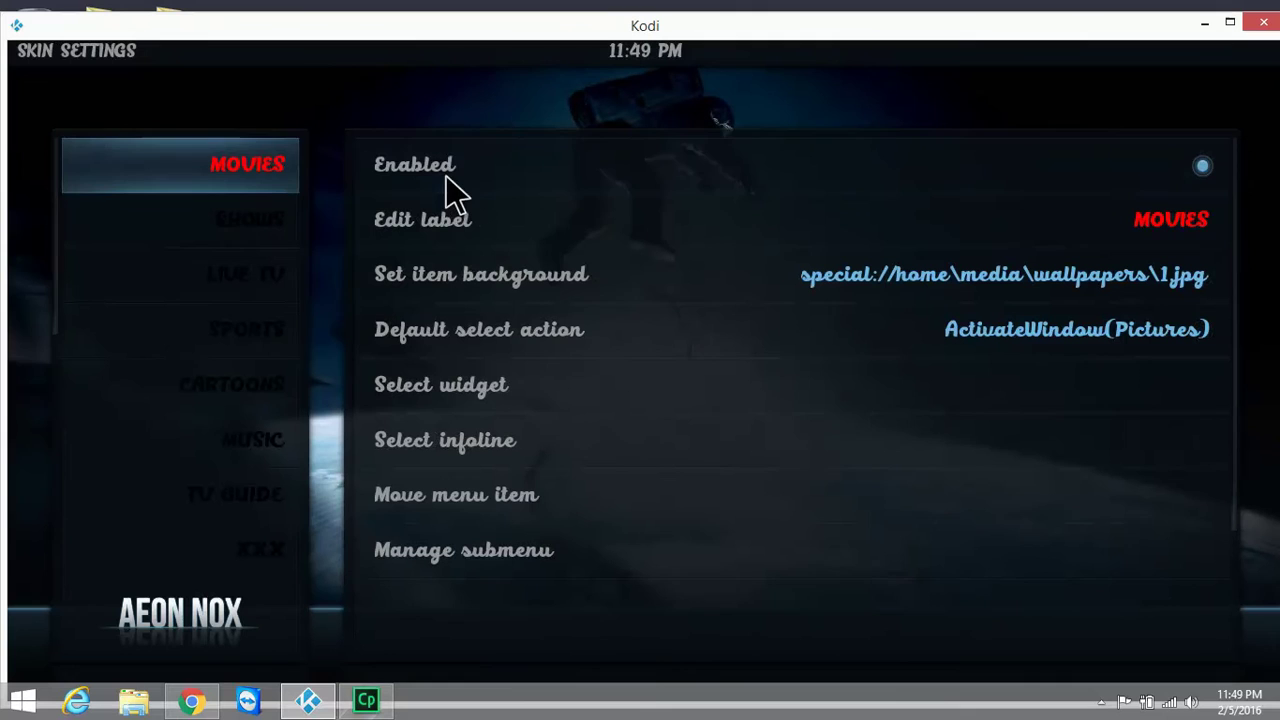
Change the MOVIES label's COLOR tag from 'red' back to 'black' and confirm.
click(443, 232)
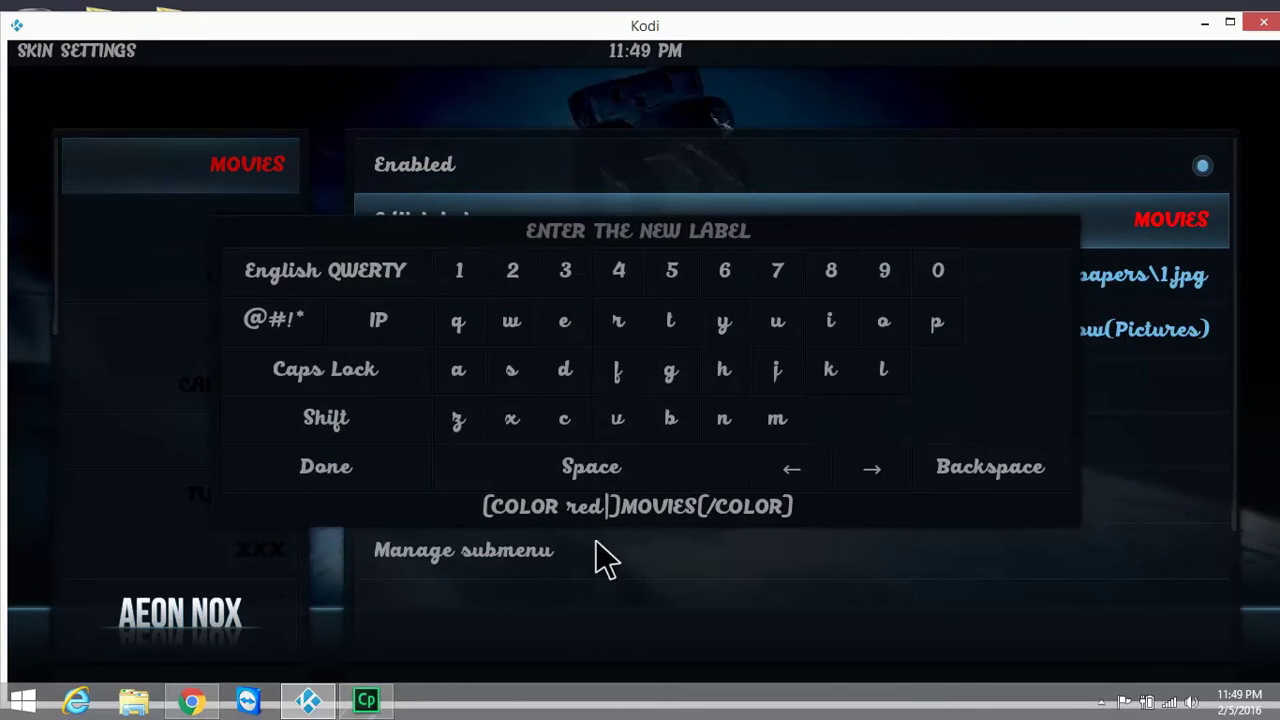
key(BackSpace)
key(BackSpace)
key(BackSpace)
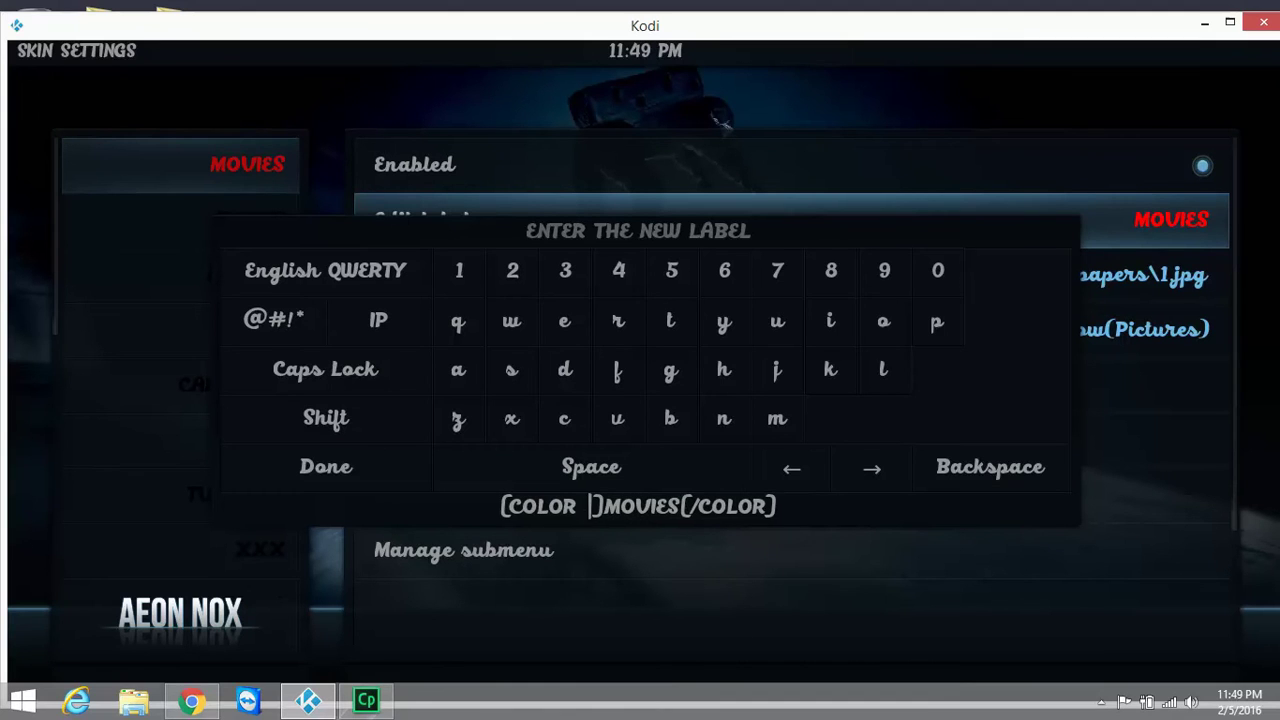
text(black)
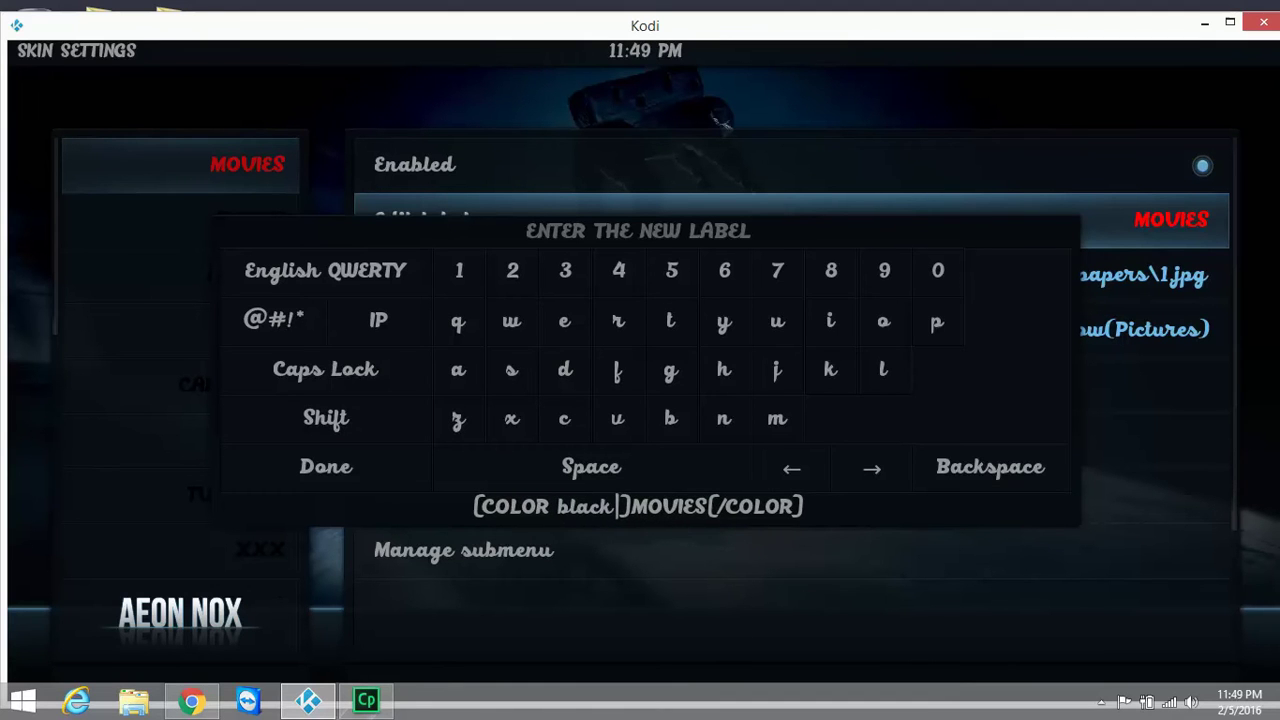
click(357, 472)
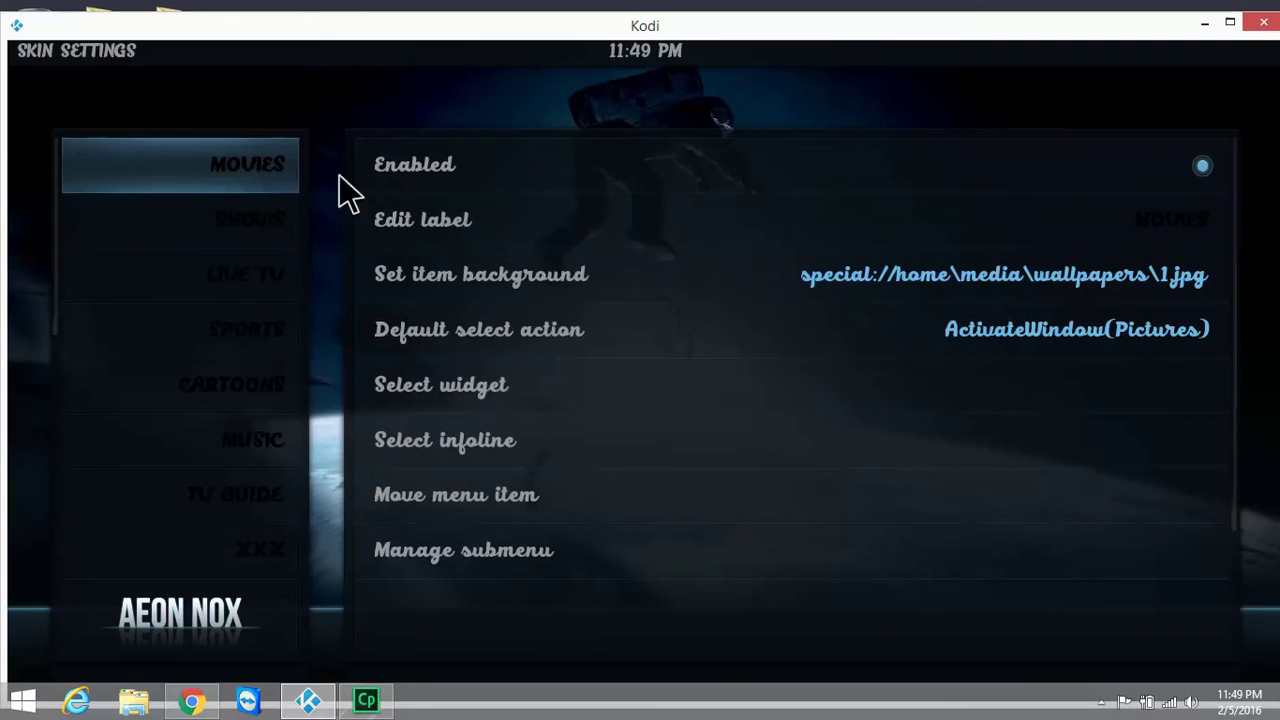
Open the MOVIES submenu shortcuts and start editing the 9MOVIES title.
click(403, 565)
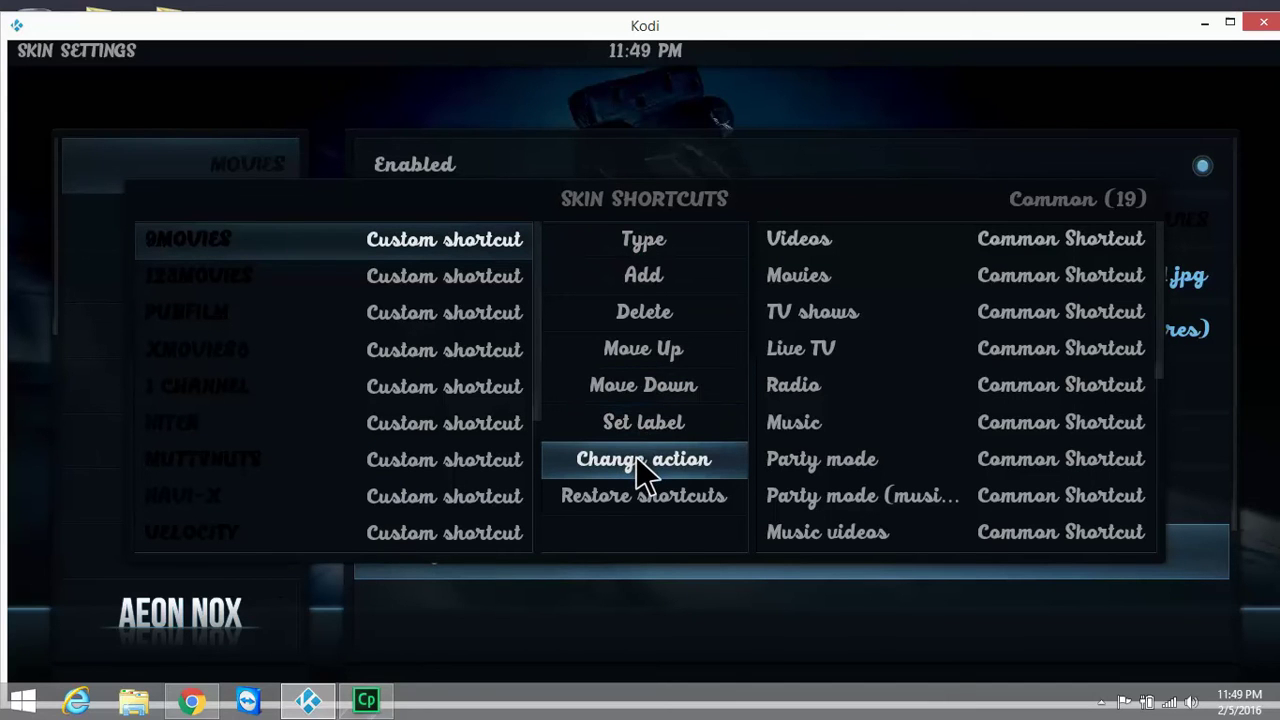
click(647, 424)
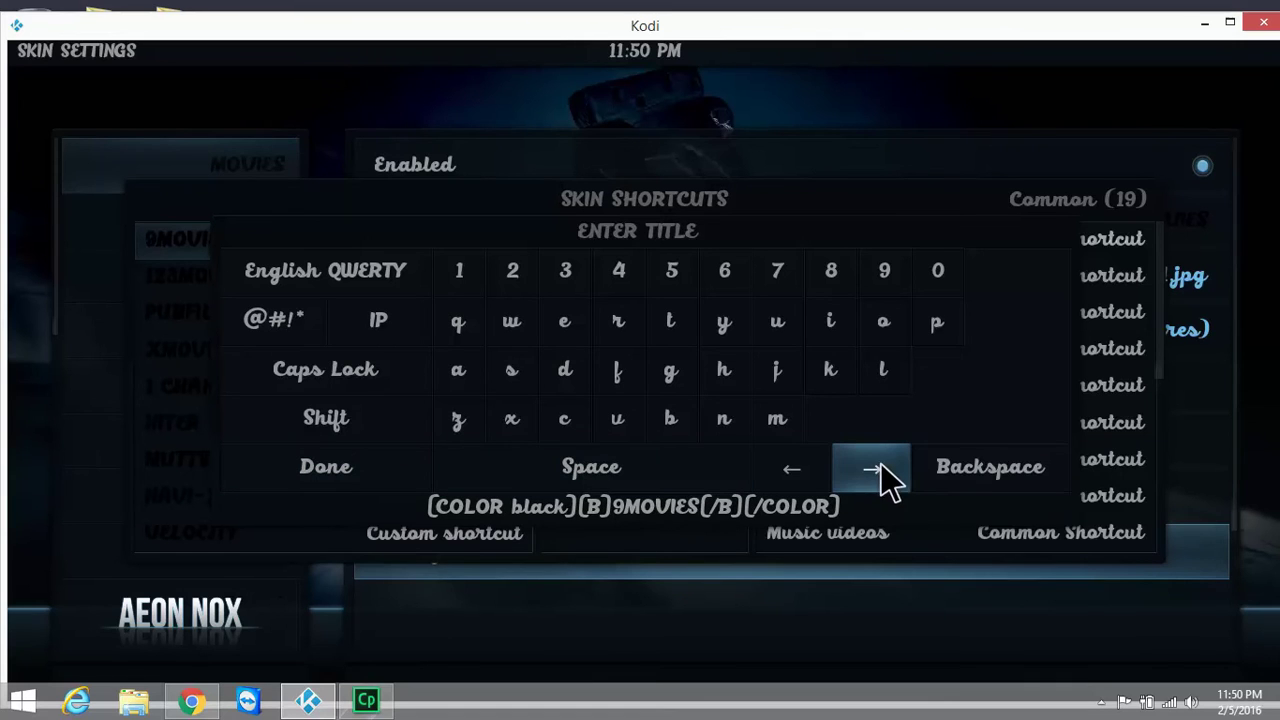
Replace 'black' with 'yellow' in the 9MOVIES title's COLOR tag and confirm.
click(796, 474)
click(795, 475)
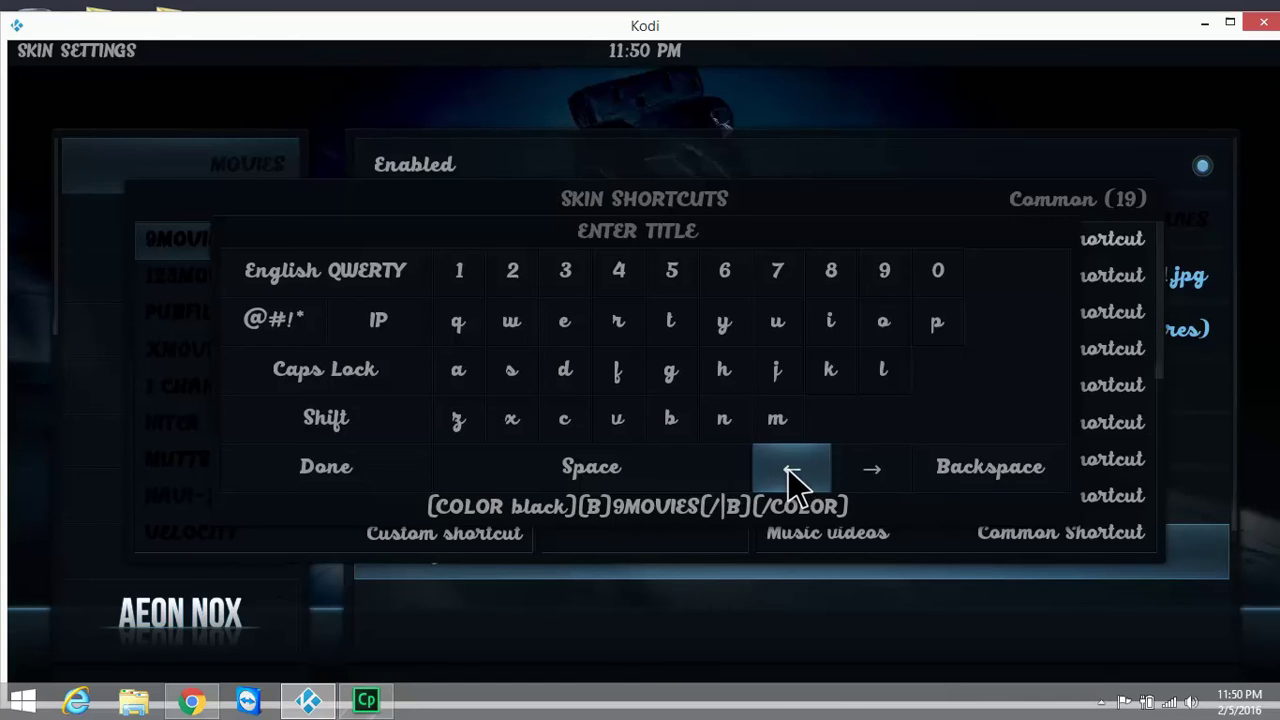
click(790, 482)
click(790, 482)
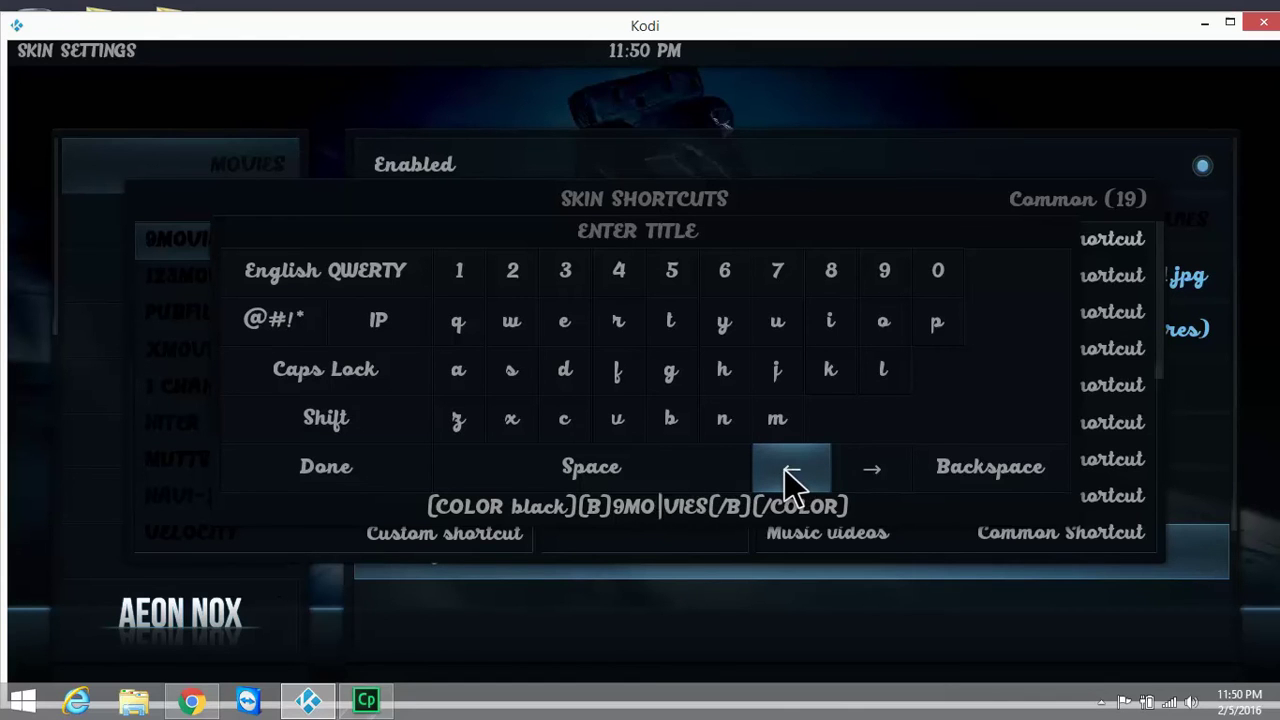
click(790, 482)
click(790, 482)
click(790, 482)
click(790, 482)
click(790, 482)
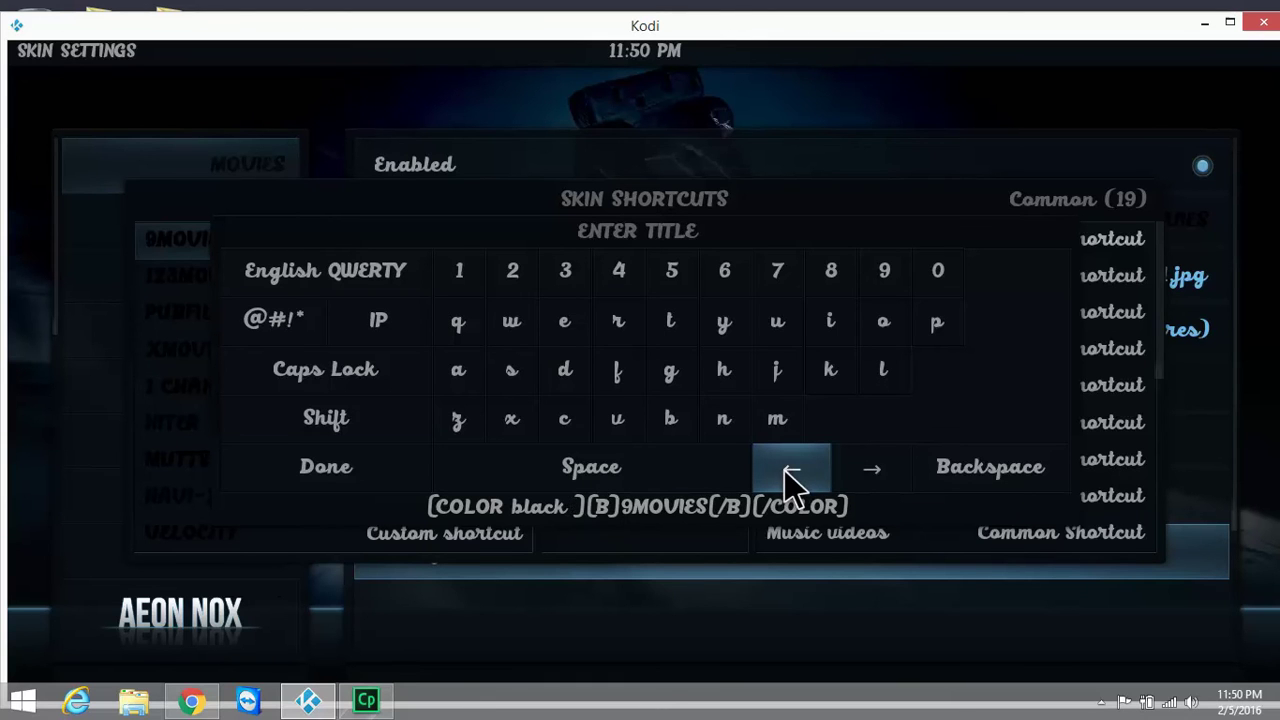
key(BackSpace)
key(BackSpace)
key(BackSpace)
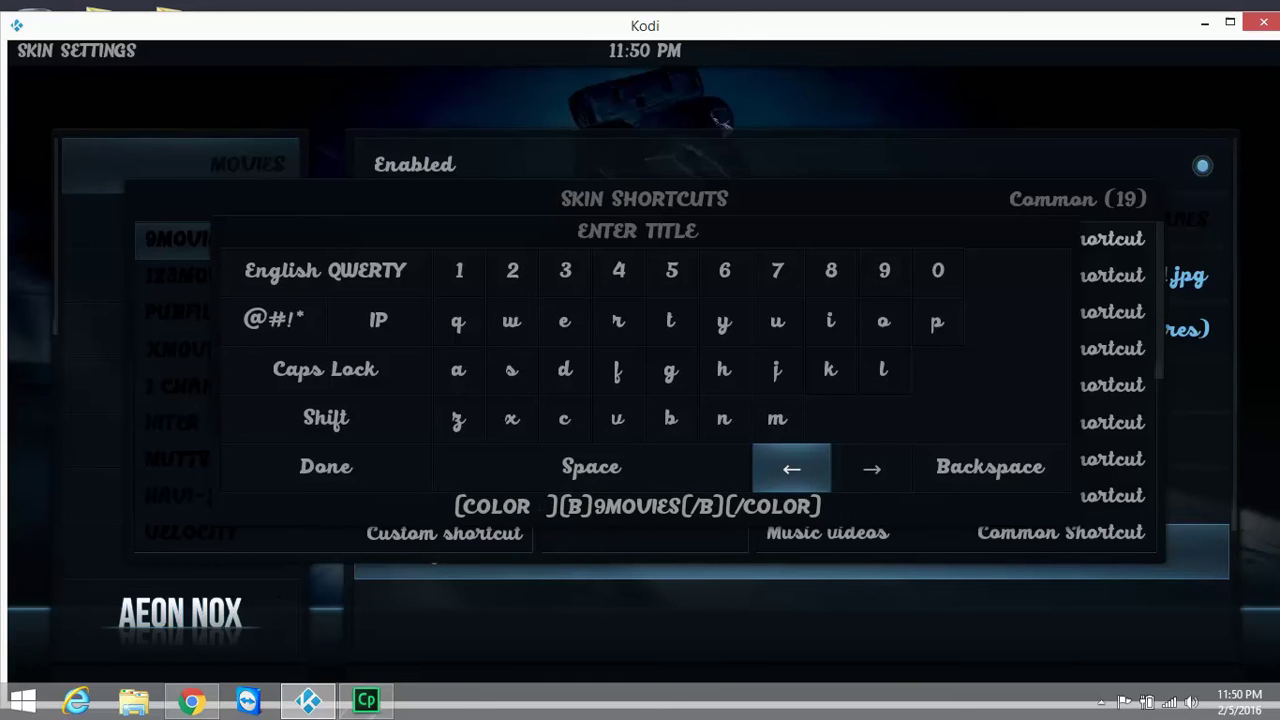
text(yellow)
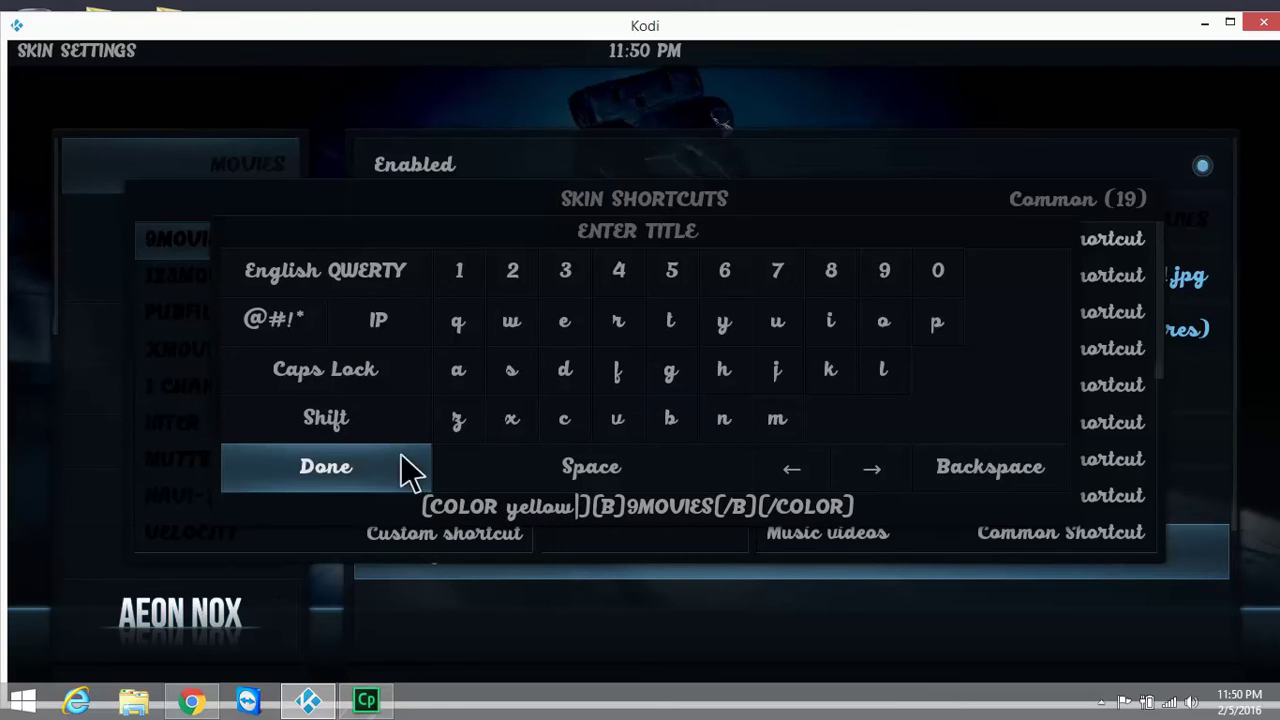
click(350, 466)
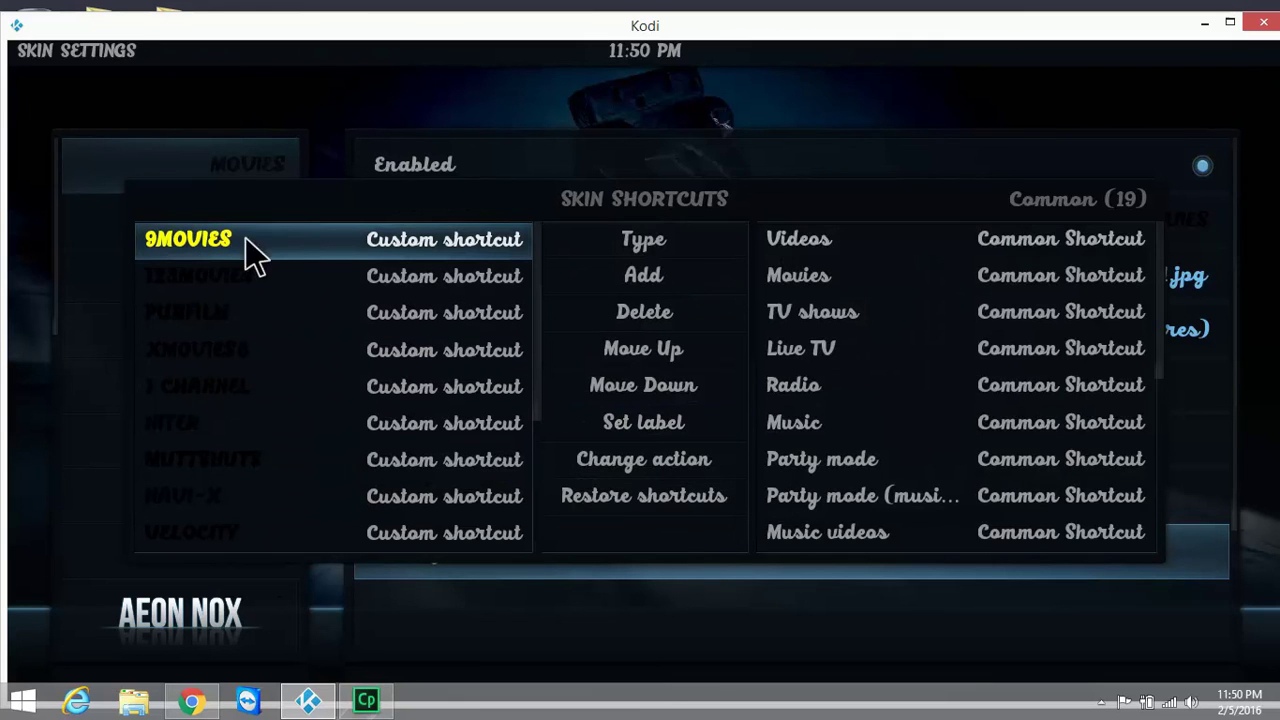
Back out to the home screen and scroll to see the yellow 9MOVIES entry under MOVIES.
click(45, 255)
click(34, 240)
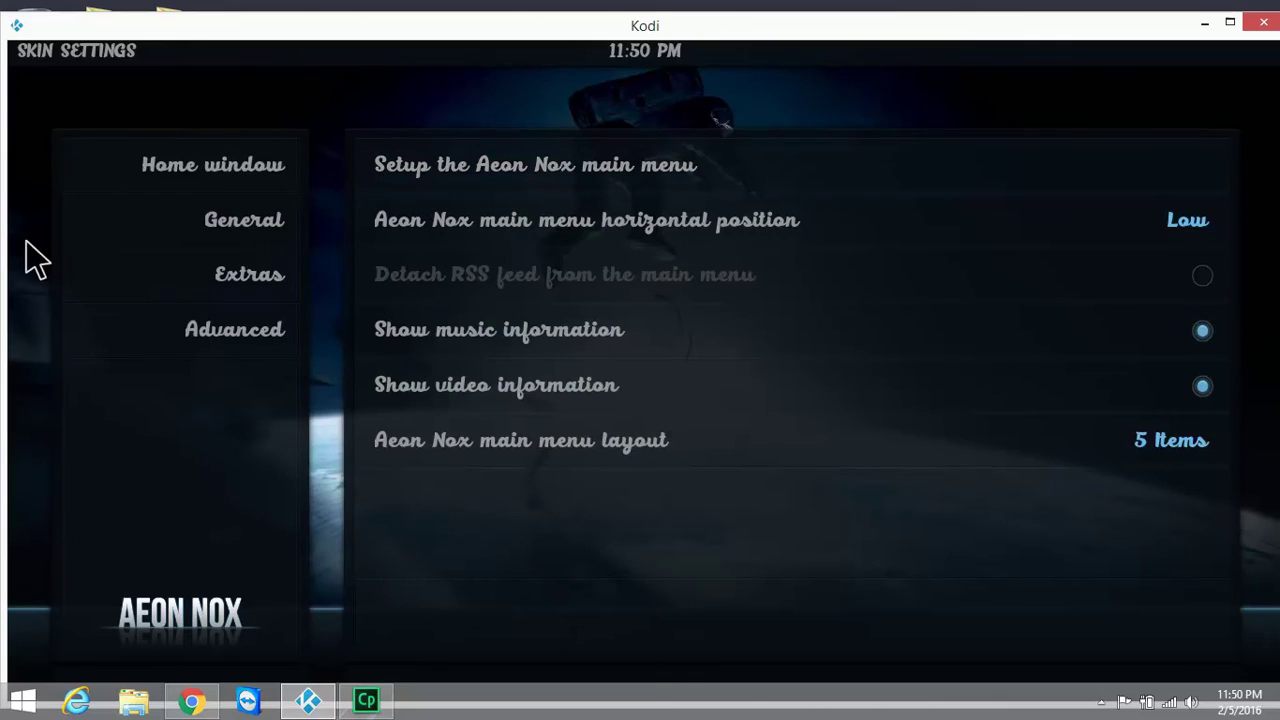
right_click(23, 257)
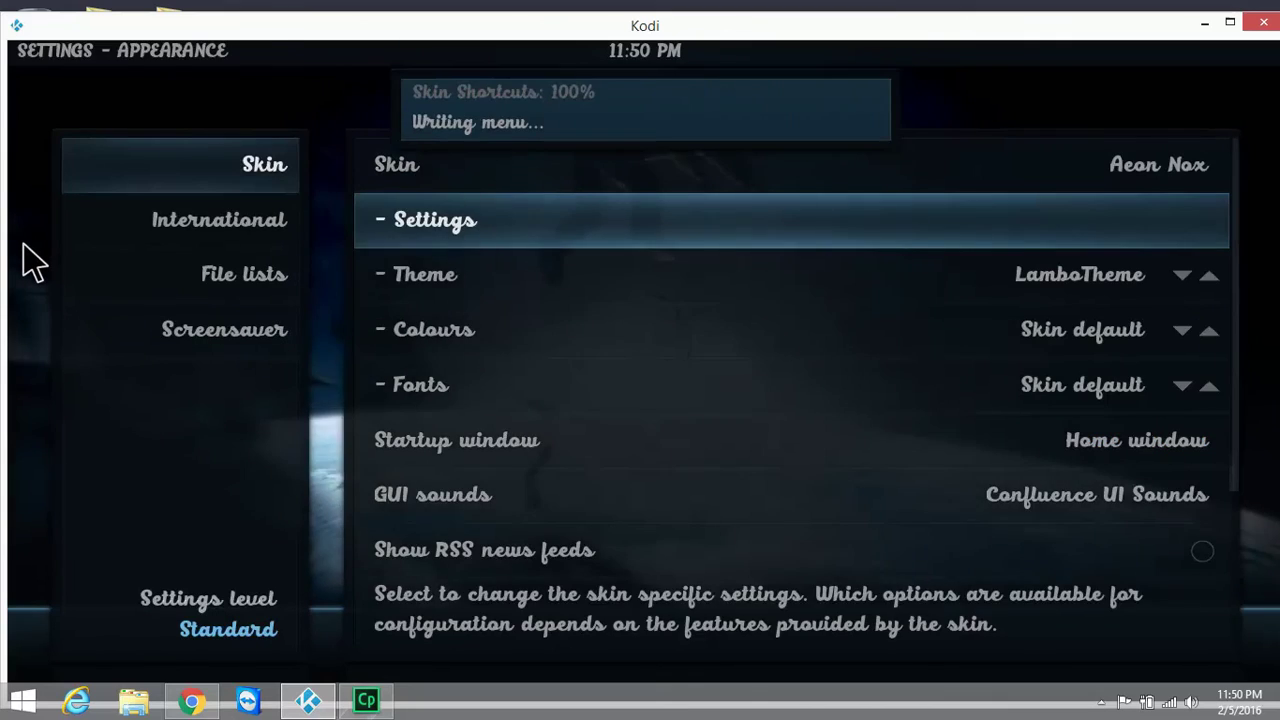
right_click(23, 258)
right_click(23, 260)
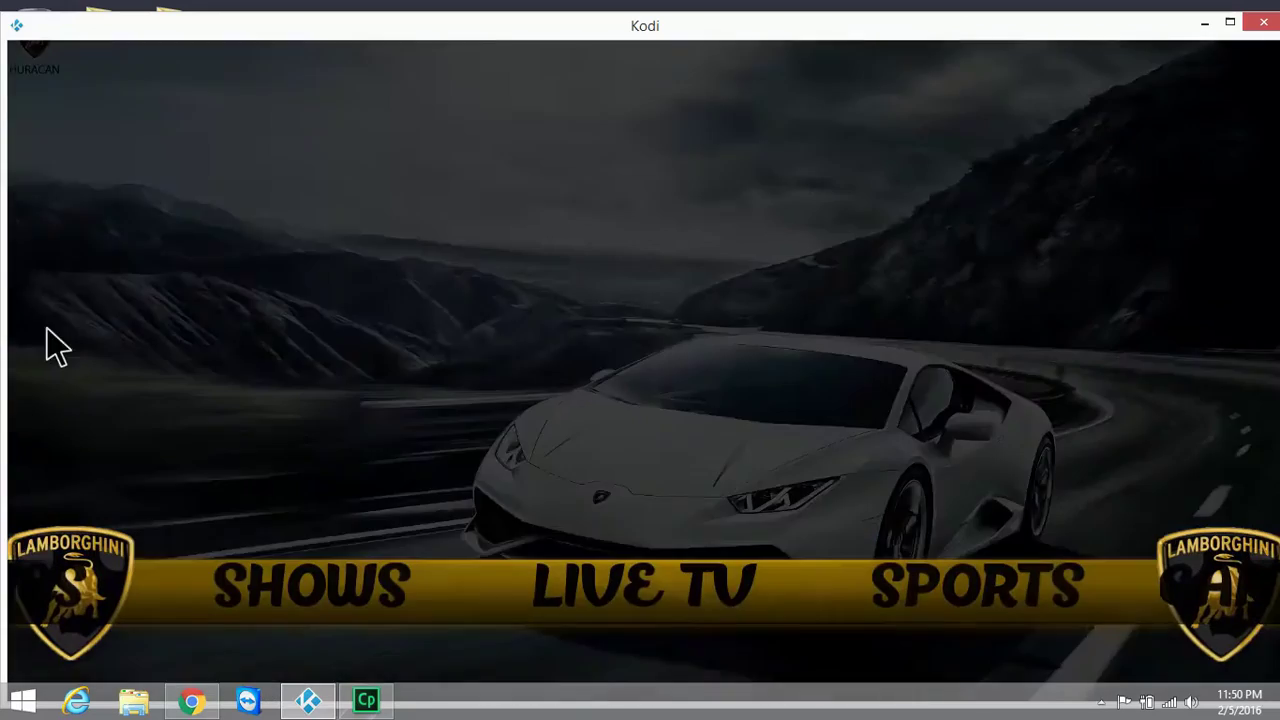
scroll(573, 590, down, 4)
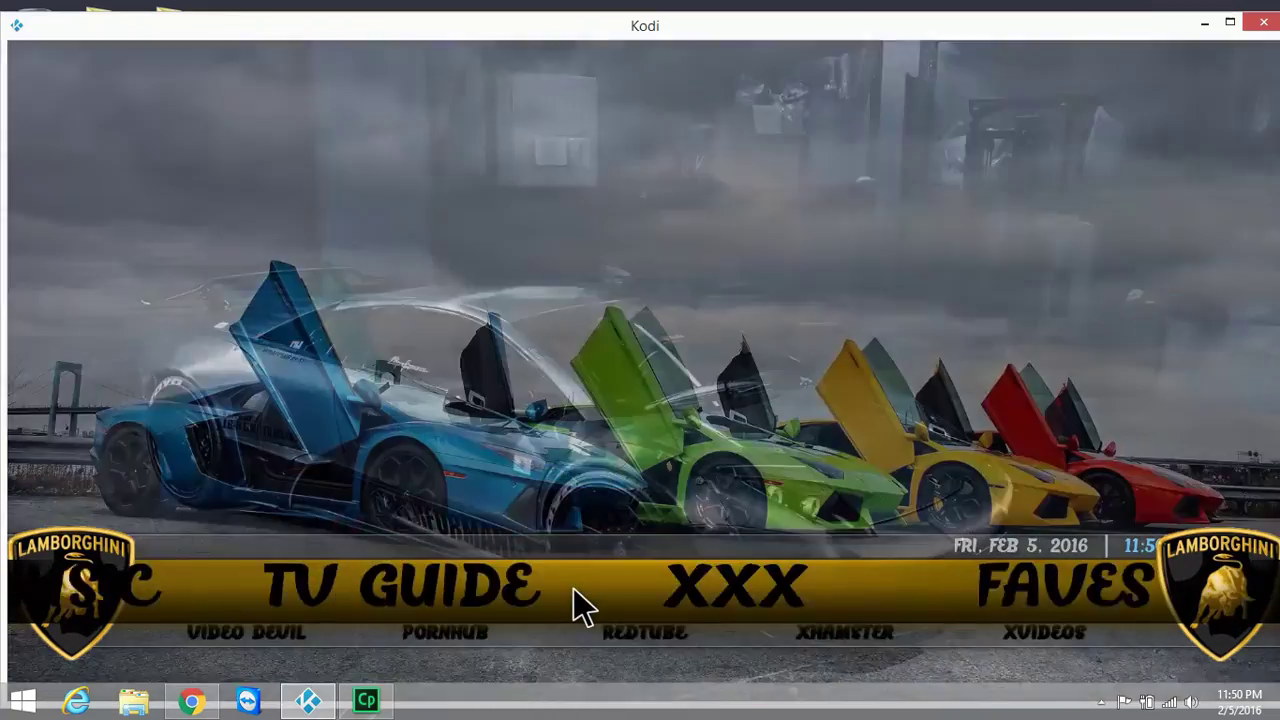
scroll(575, 605, down, 5)
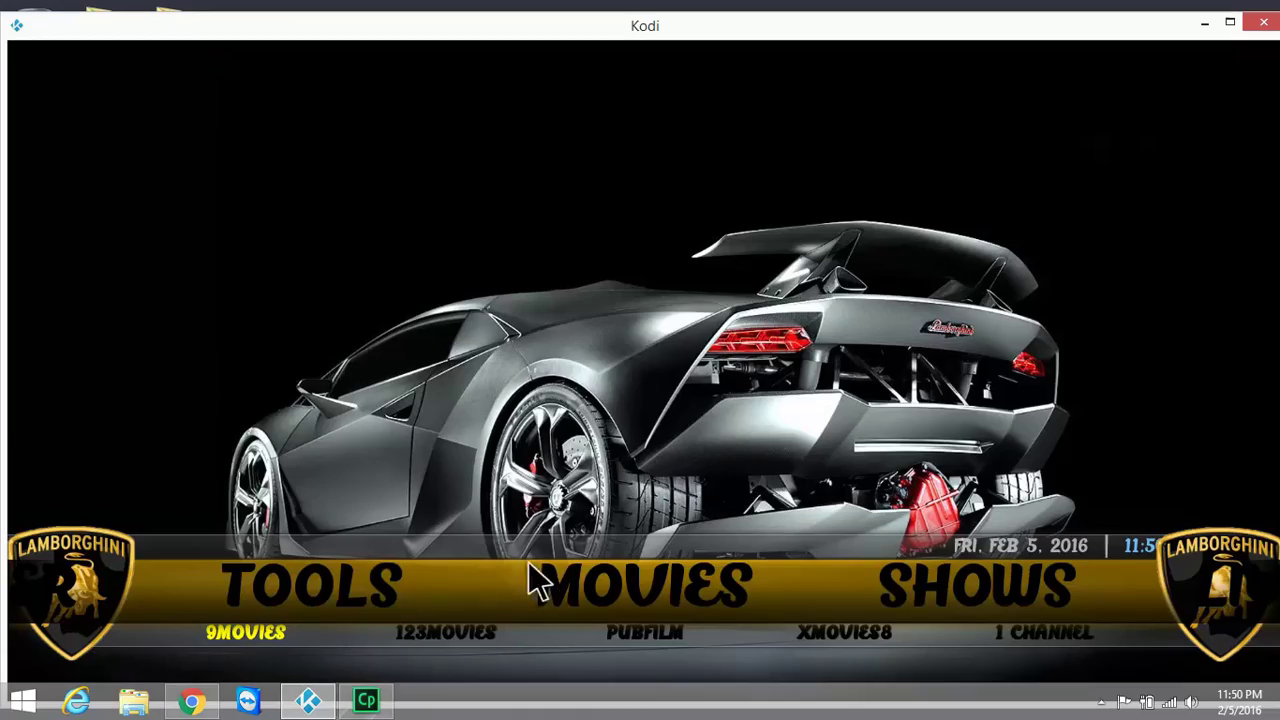
scroll(535, 587, down, 4)
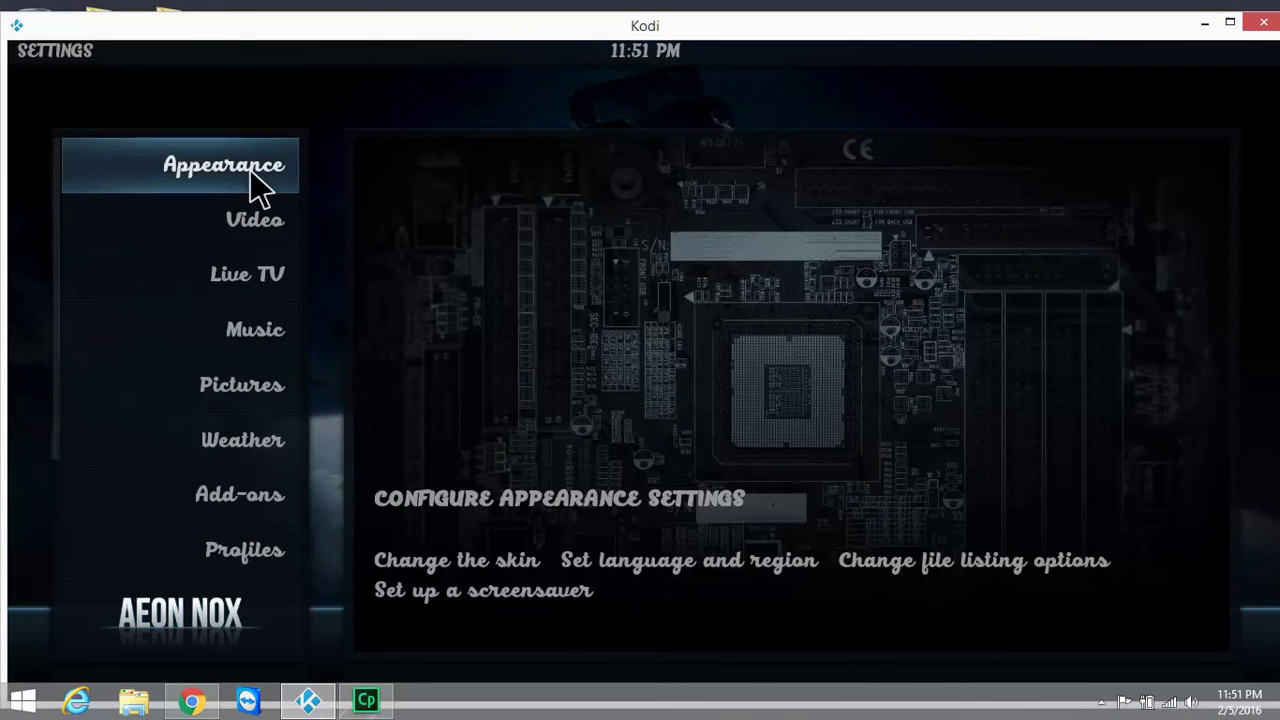
Go through Appearance > Skin settings > main menu > MOVIES submenu to edit the 9MOVIES title.
click(258, 185)
click(481, 228)
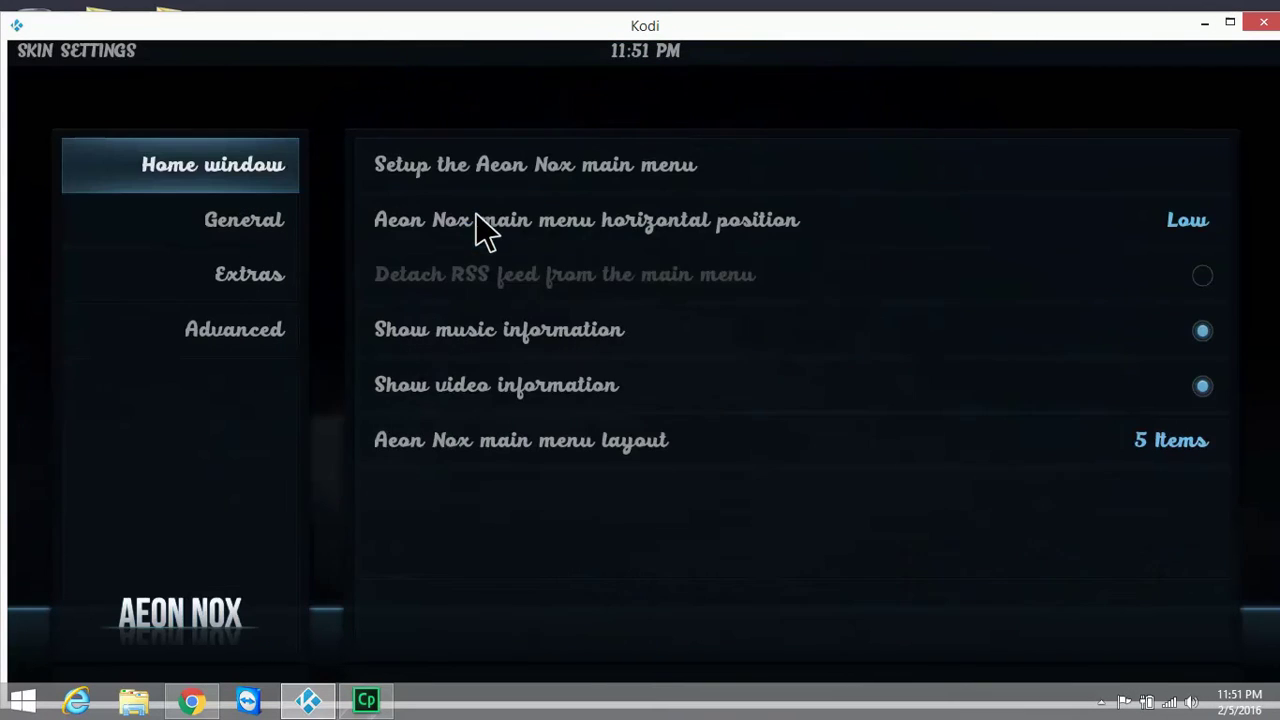
click(480, 165)
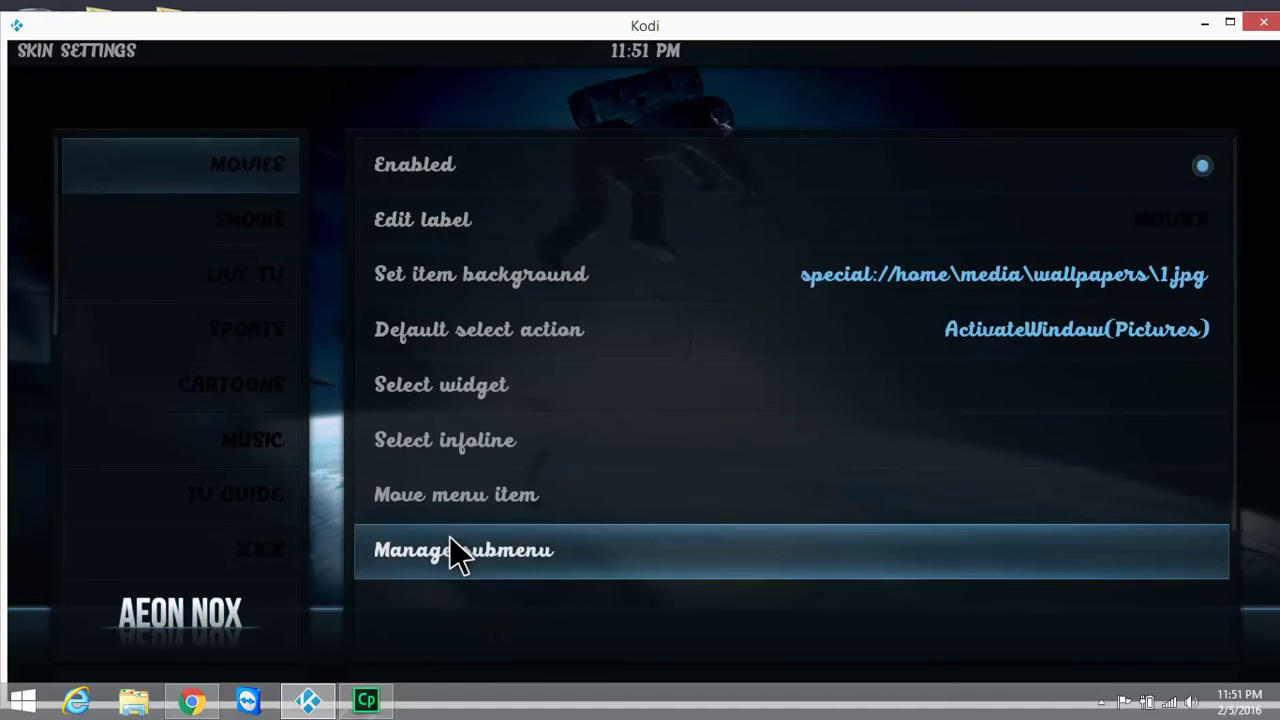
click(450, 545)
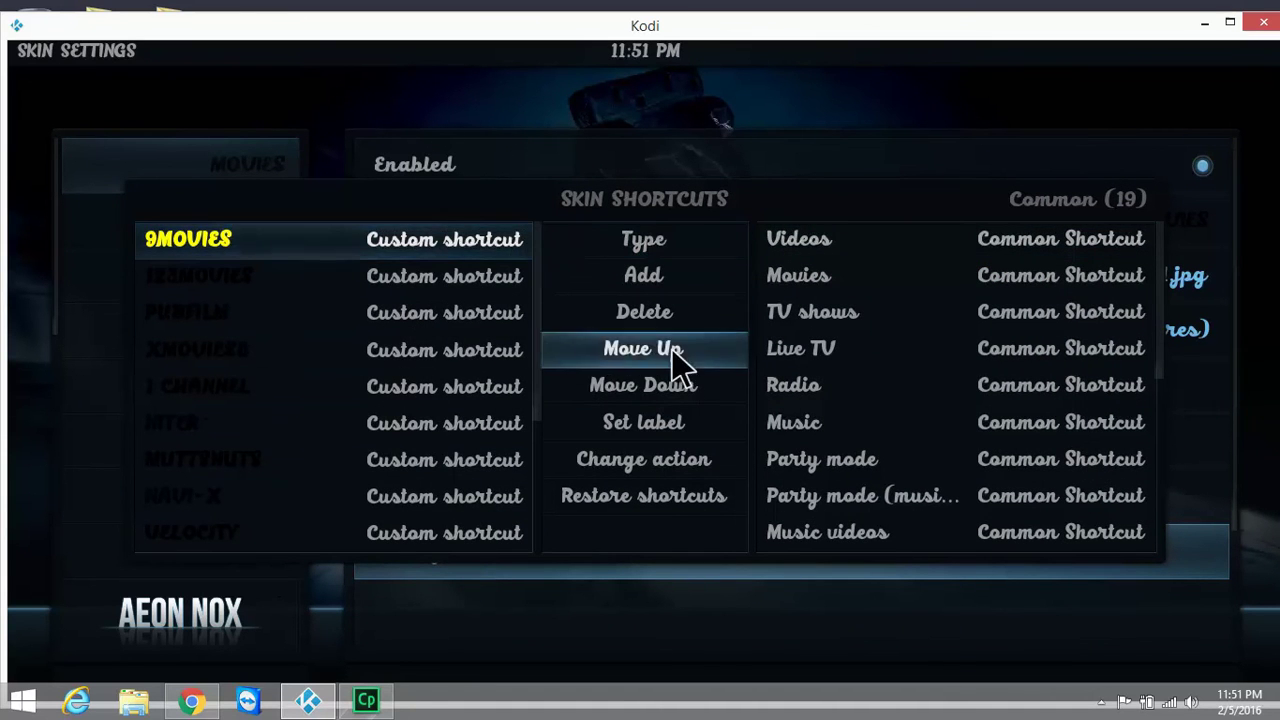
click(659, 425)
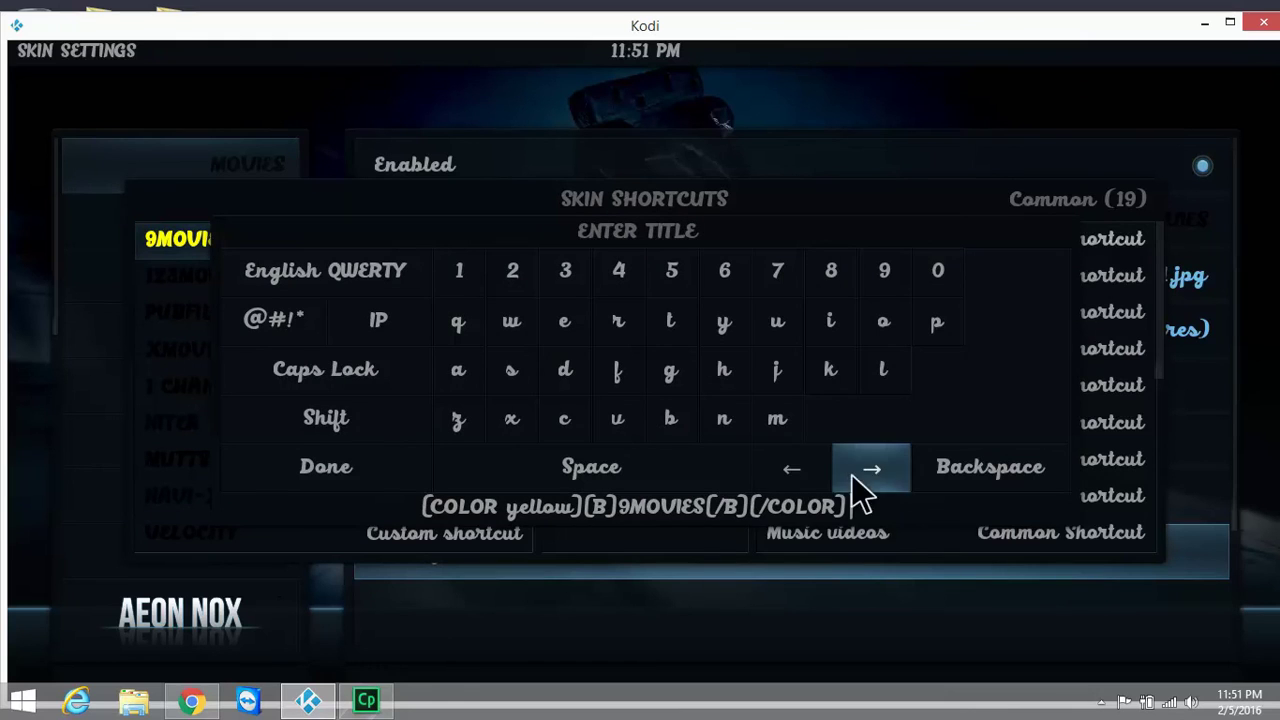
Move the cursor back through the 9MOVIES title to the end of 'yellow' in the COLOR tag.
click(797, 467)
click(797, 467)
click(797, 467)
click(797, 467)
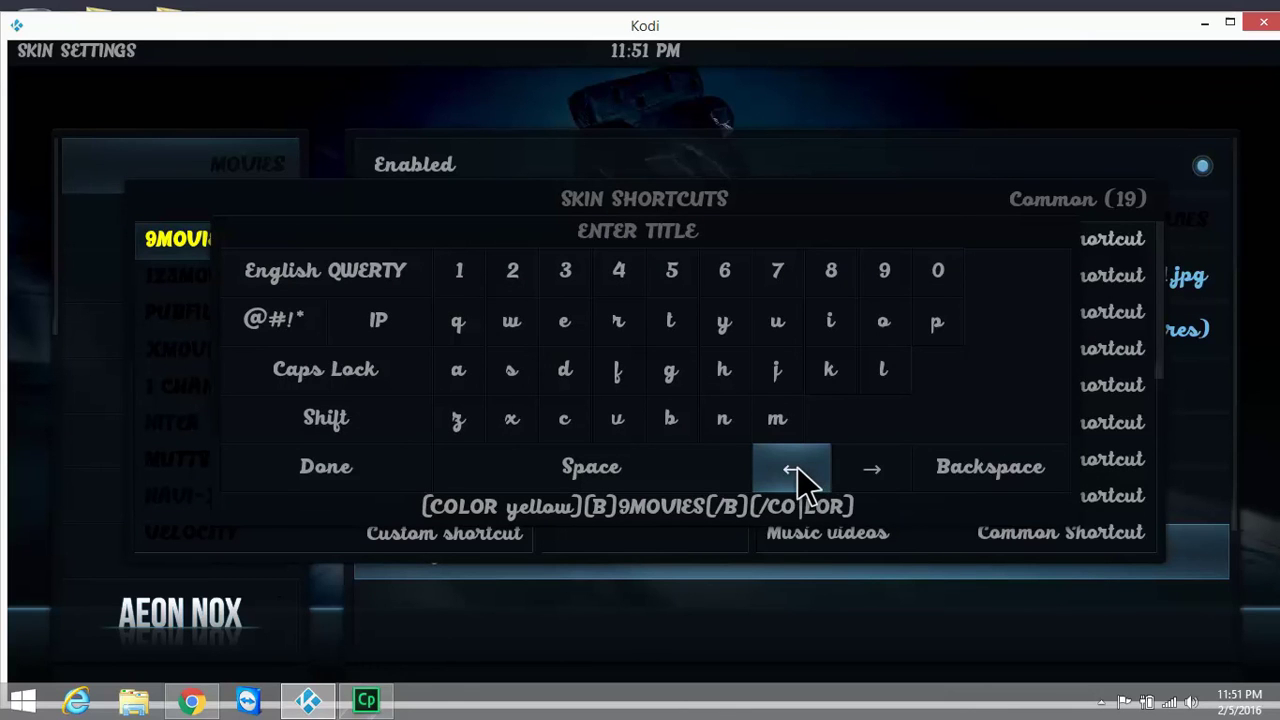
click(797, 467)
click(797, 467)
click(797, 467)
click(797, 467)
click(797, 467)
click(797, 467)
click(797, 467)
click(797, 467)
click(797, 467)
click(797, 467)
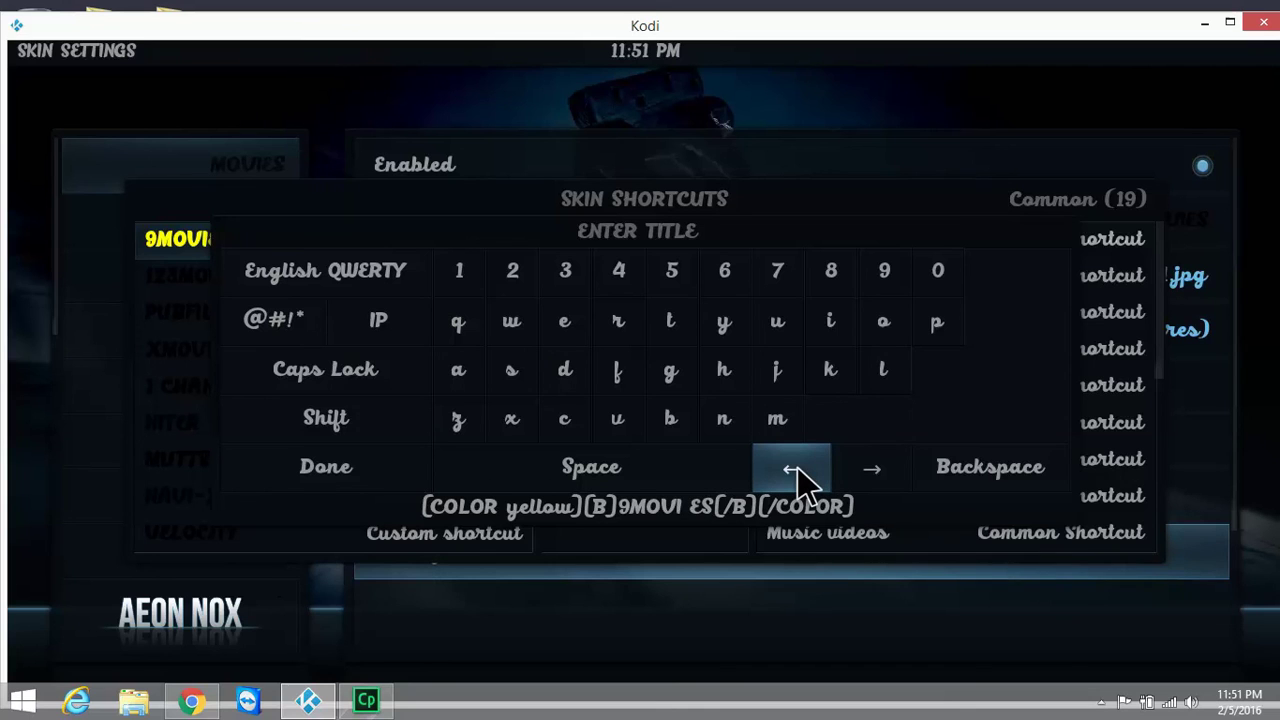
click(797, 467)
click(797, 467)
click(797, 467)
click(797, 467)
click(797, 467)
click(797, 467)
click(797, 467)
click(797, 467)
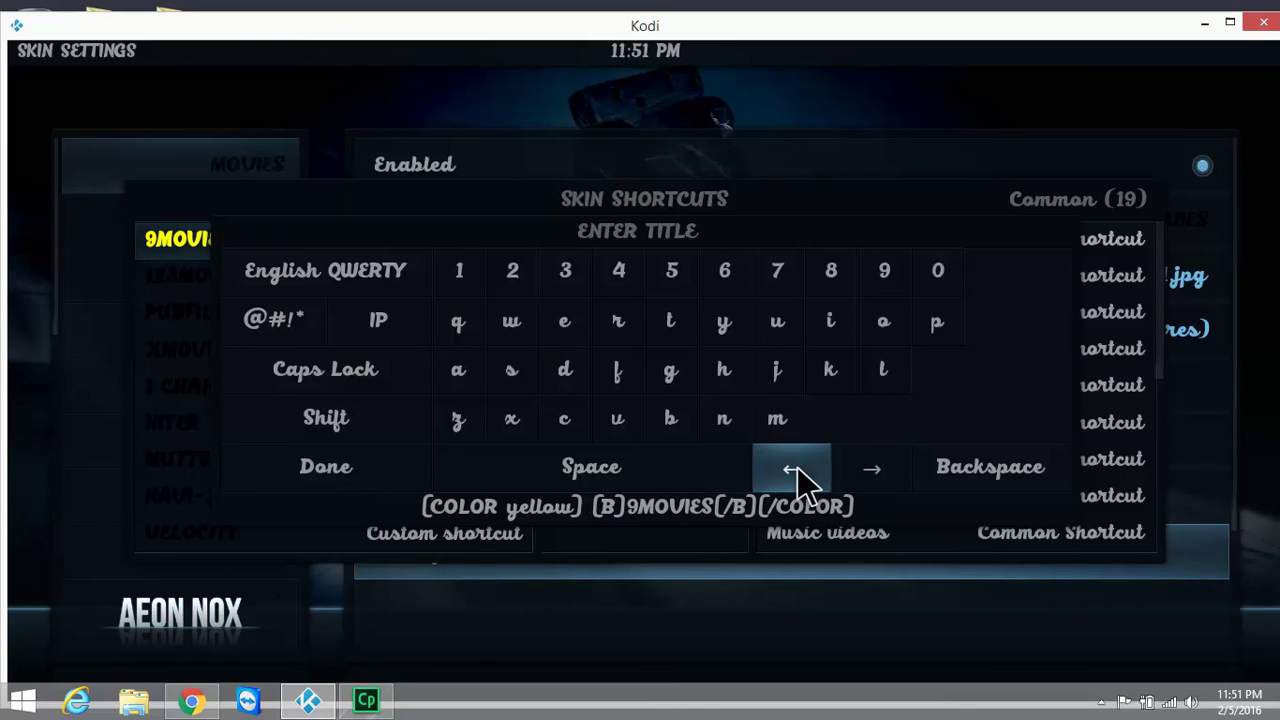
click(797, 467)
Replace 'yellow' with 'black' in the 9MOVIES COLOR tag and confirm.
key(BackSpace)
key(BackSpace)
key(BackSpace)
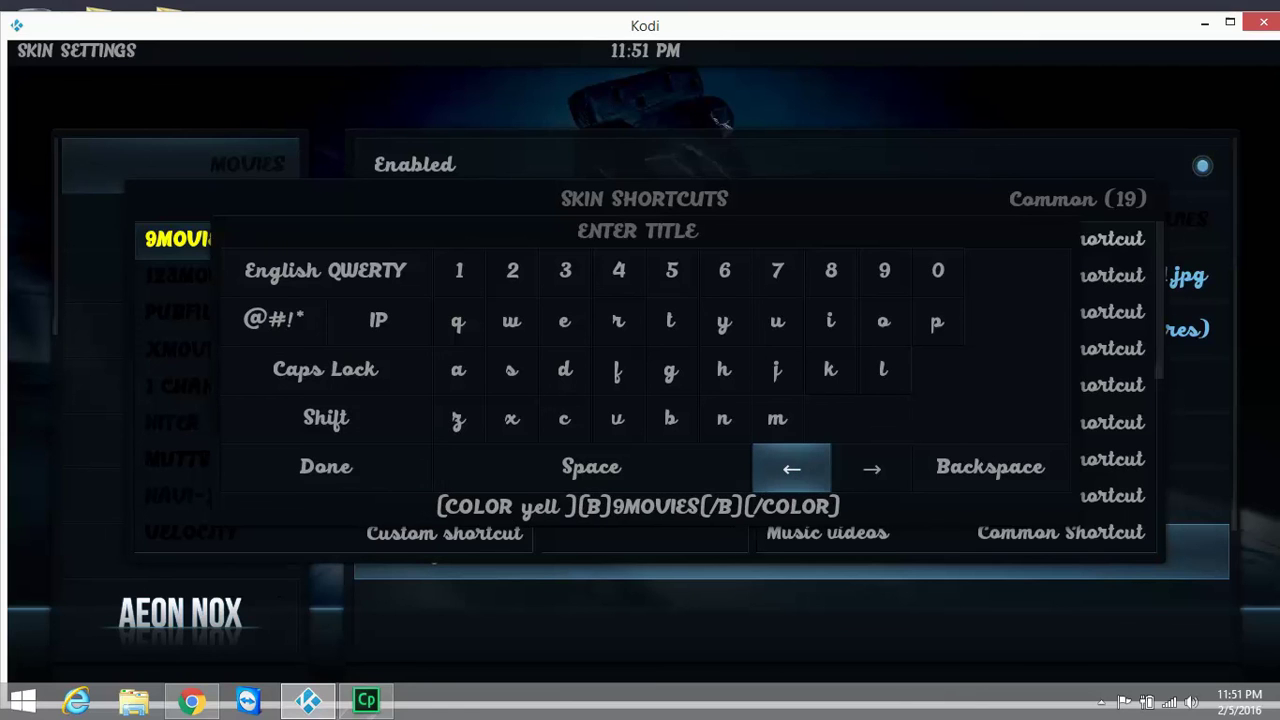
key(BackSpace)
text(black)
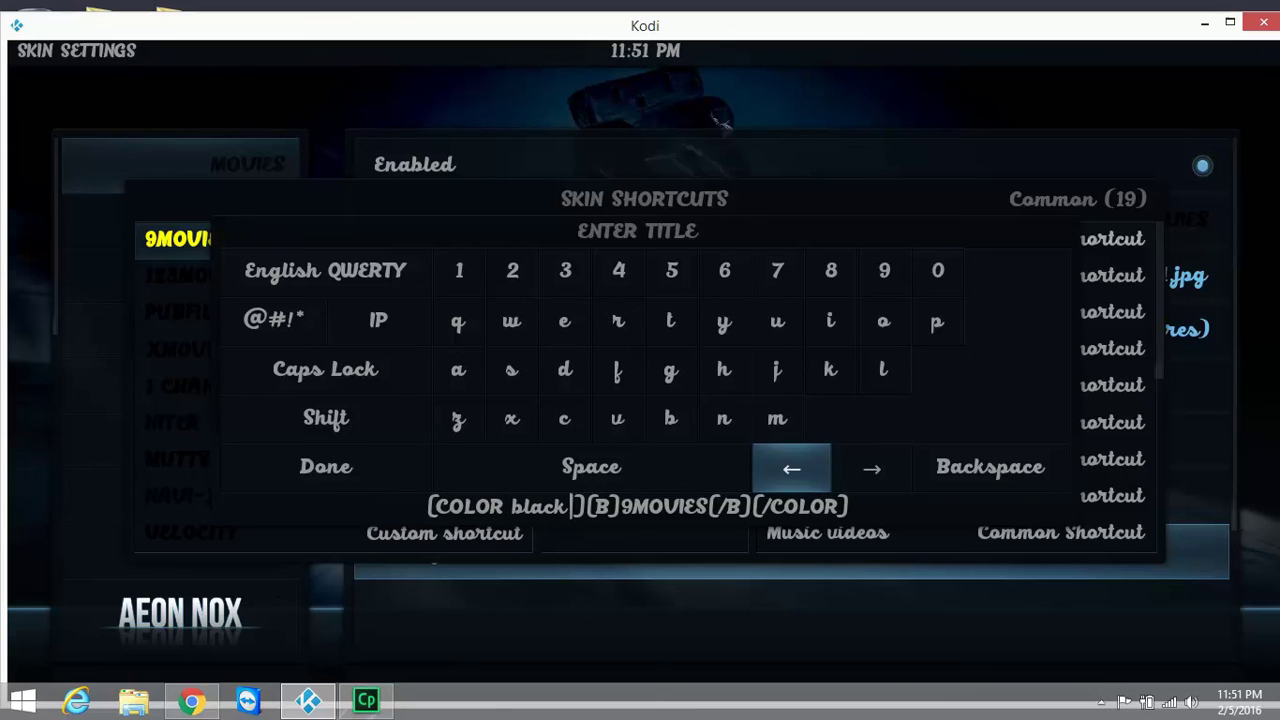
click(361, 473)
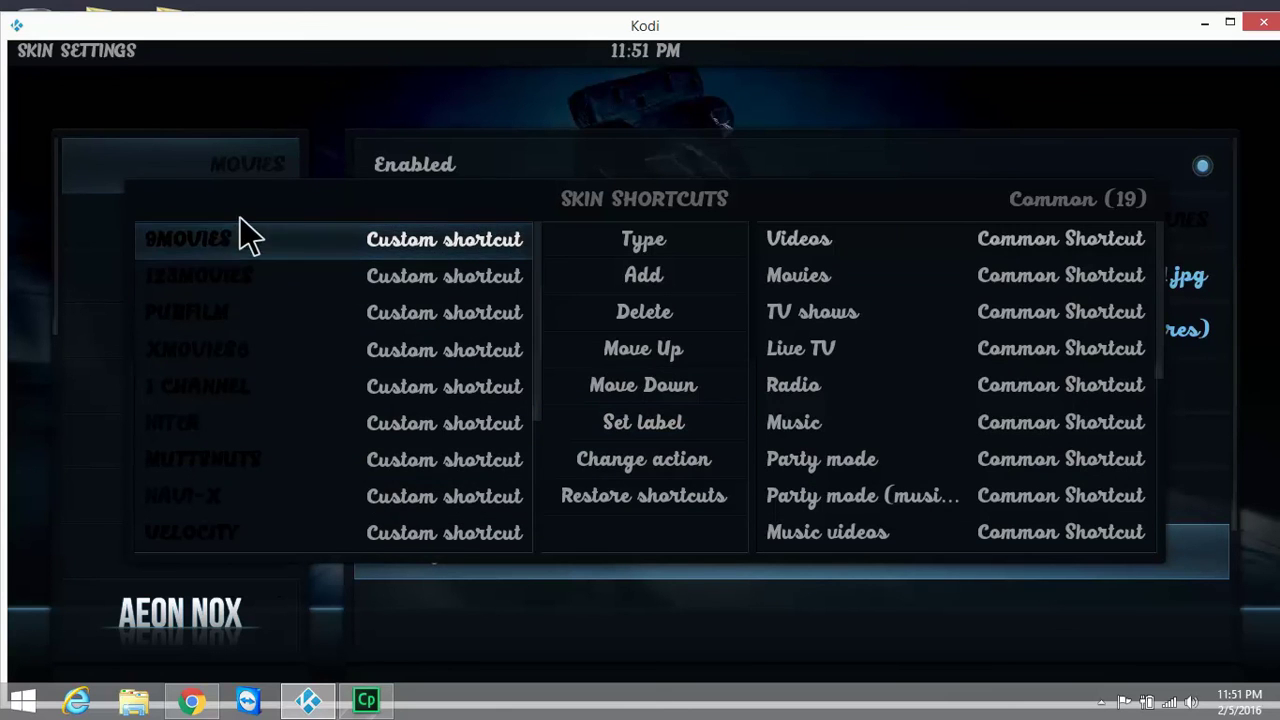
Close the Skin Shortcuts list and back out to the main Settings screen.
right_click(84, 301)
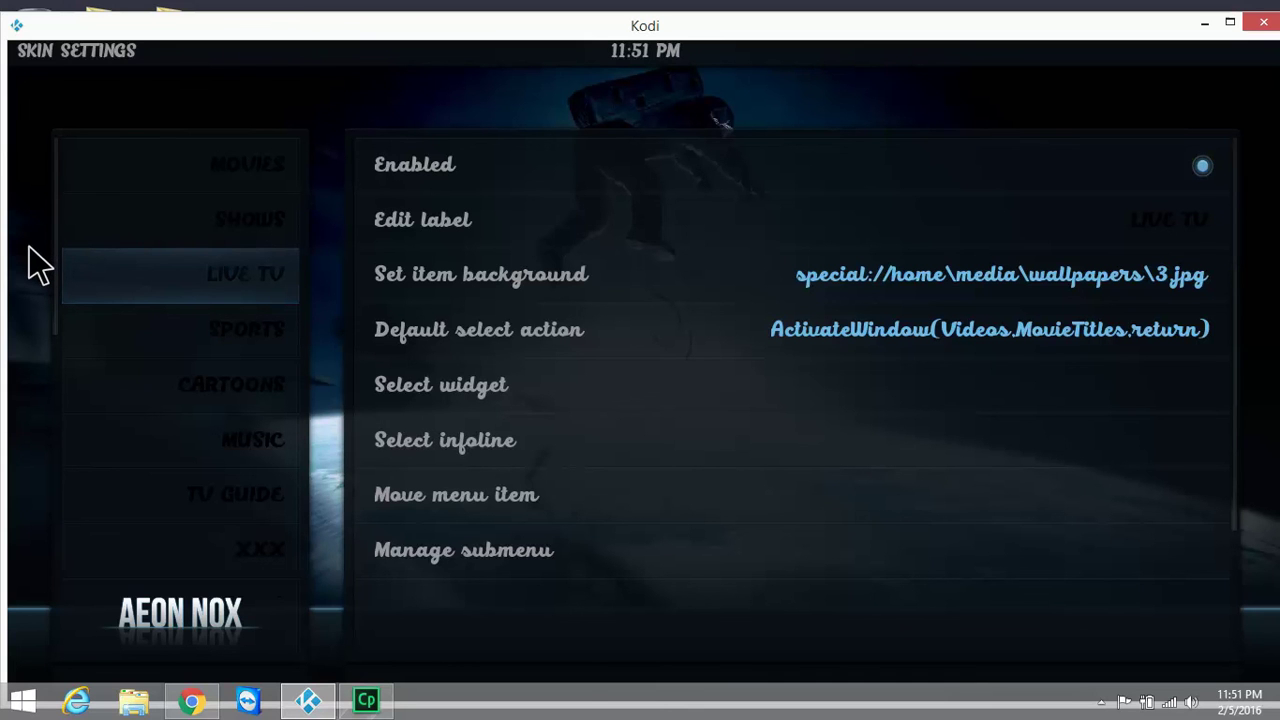
key(Escape)
key(Escape)
key(Escape)
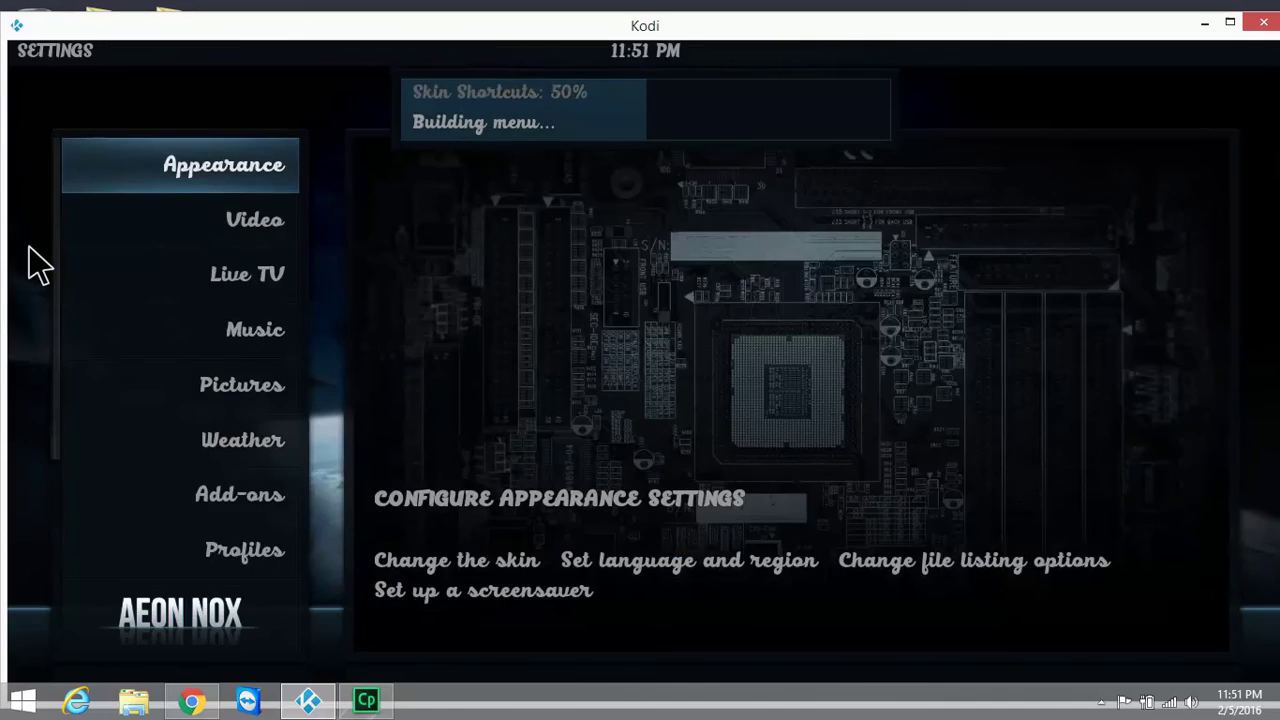